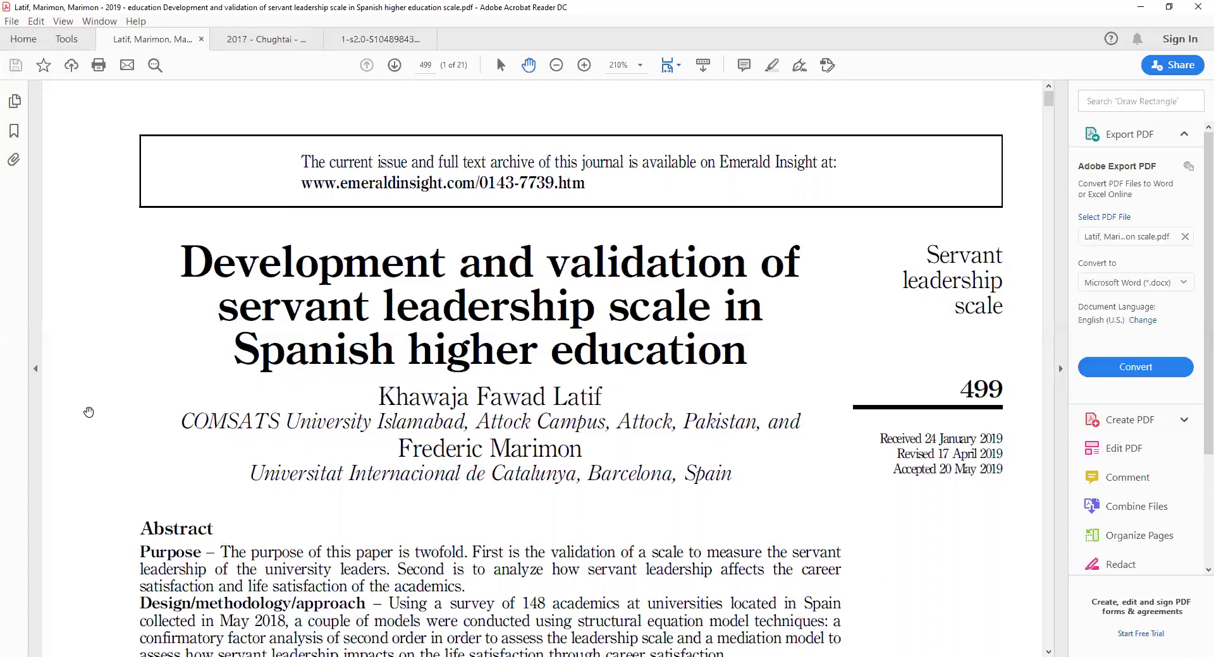
- Scroll from page 500 to Figure 1's research model and Table V on page 510, continuing to page 511
{"action": "scroll", "coordinate": [88, 412], "scroll_direction": "down", "scroll_amount": 8}
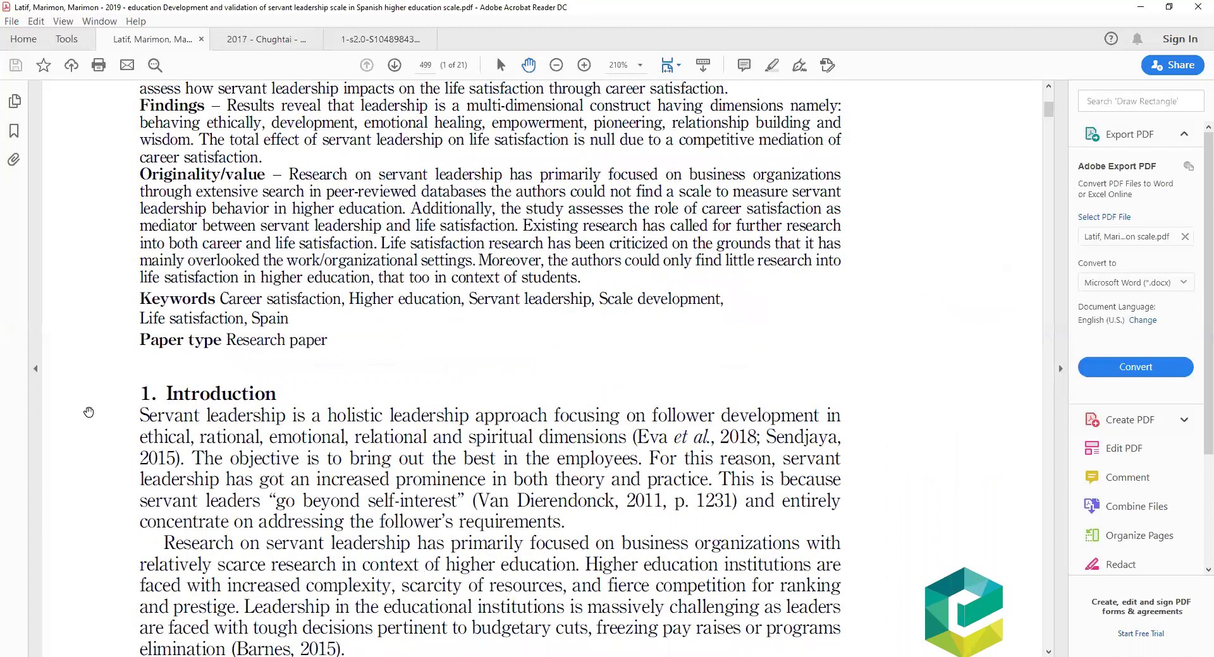
{"action": "scroll", "coordinate": [88, 412], "scroll_direction": "down", "scroll_amount": 20}
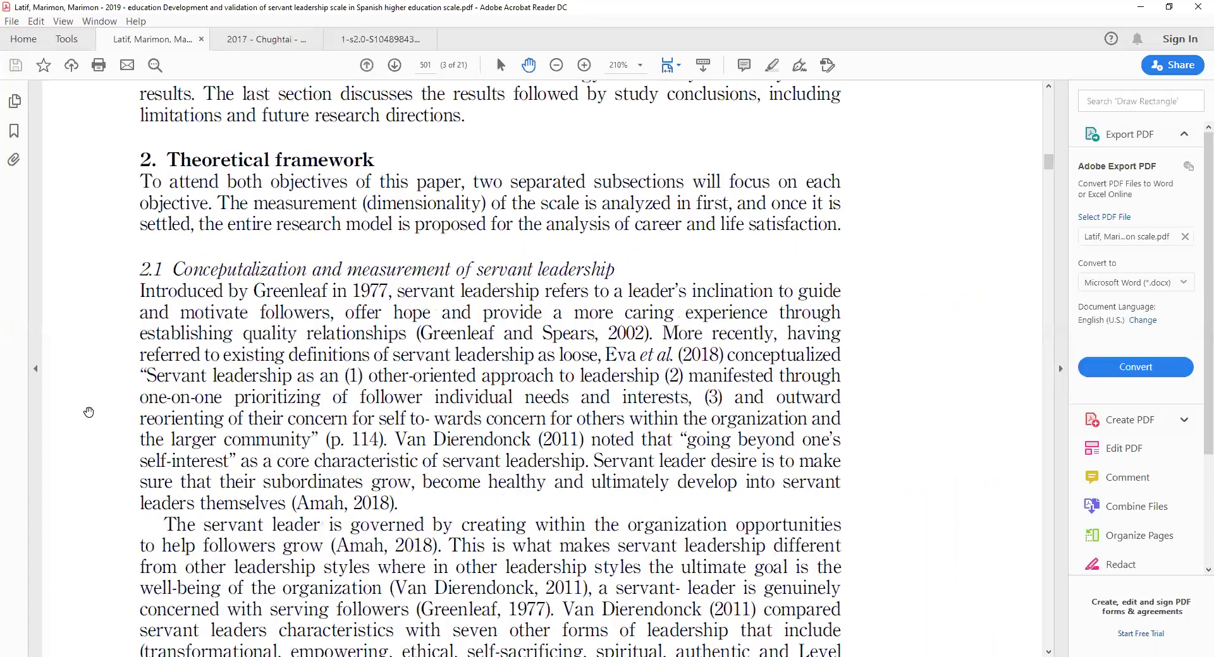
{"action": "scroll", "coordinate": [88, 412], "scroll_direction": "down", "scroll_amount": 20}
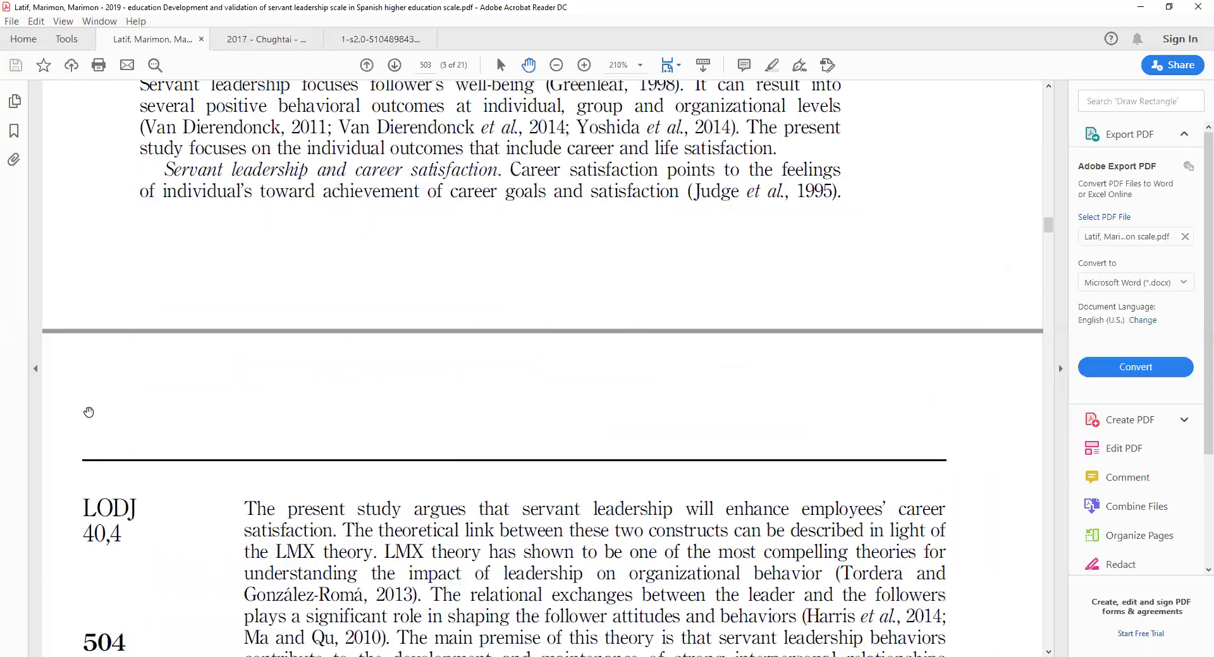
{"action": "scroll", "coordinate": [88, 412], "scroll_direction": "down", "scroll_amount": 20}
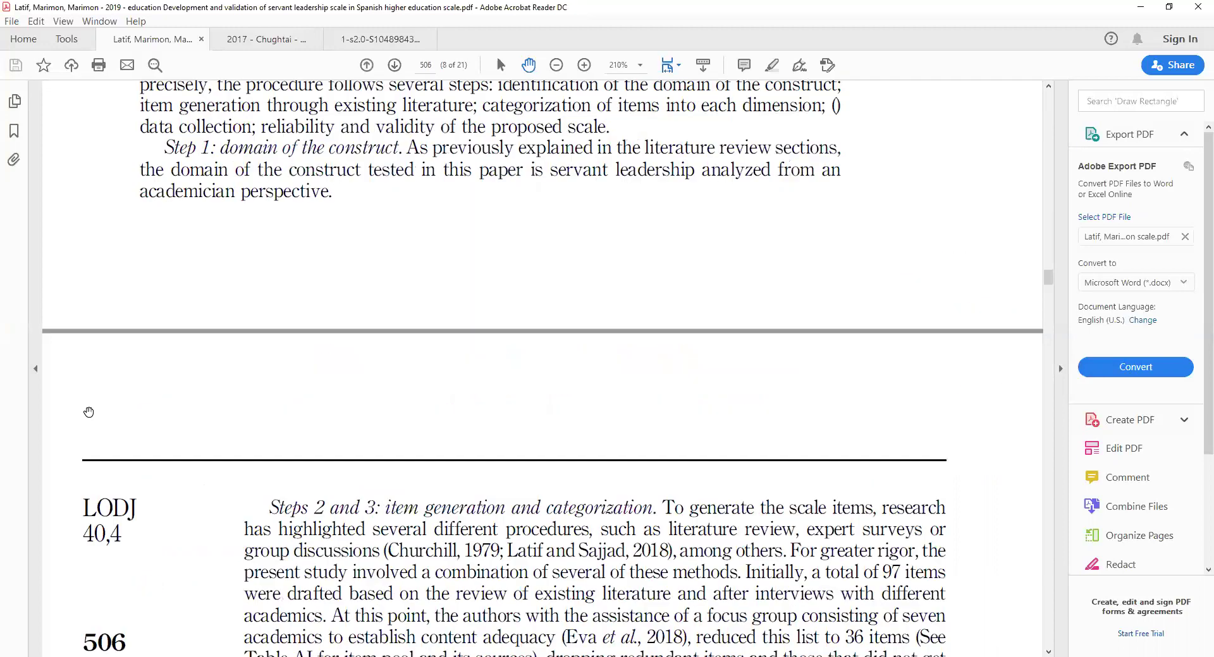
{"action": "scroll", "coordinate": [89, 412], "scroll_direction": "down", "scroll_amount": 20}
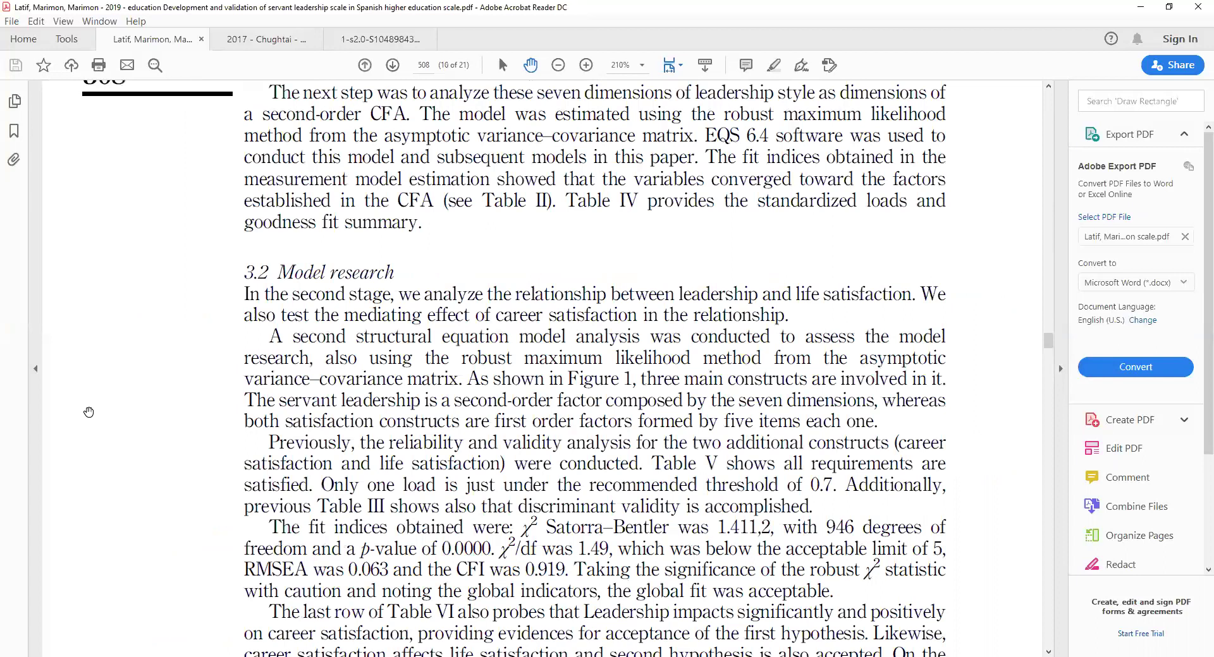
{"action": "scroll", "coordinate": [88, 412], "scroll_direction": "down", "scroll_amount": 20}
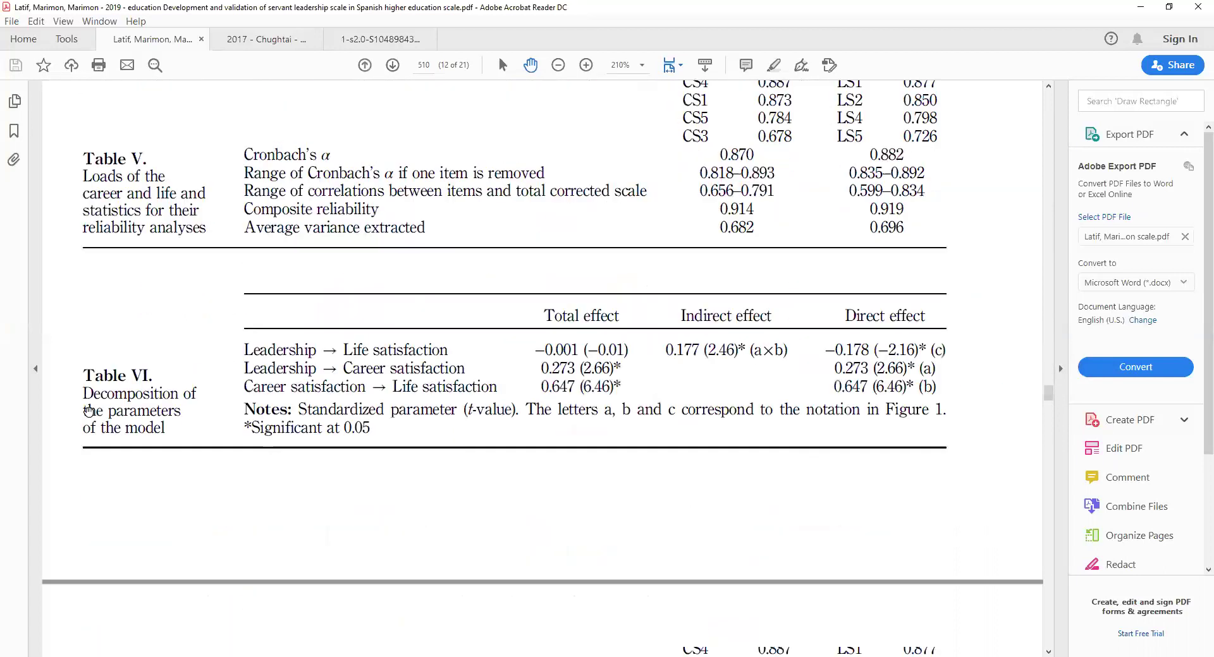
{"action": "scroll", "coordinate": [89, 412], "scroll_direction": "up", "scroll_amount": 10}
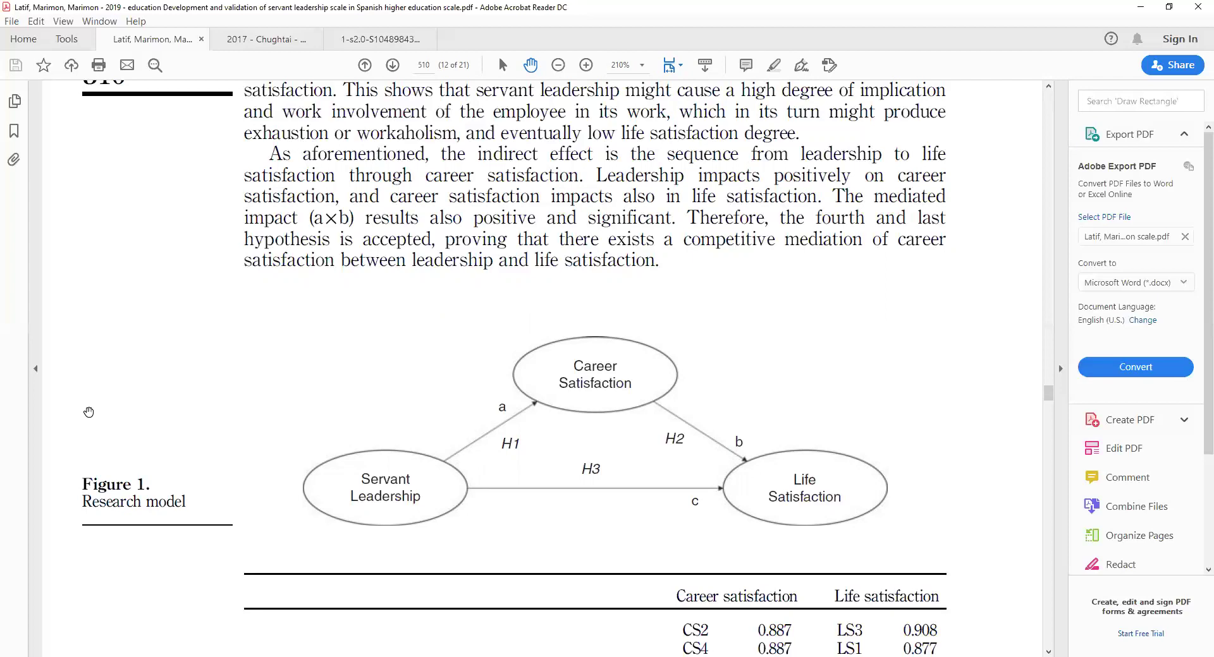
{"action": "scroll", "coordinate": [89, 412], "scroll_direction": "up", "scroll_amount": 20}
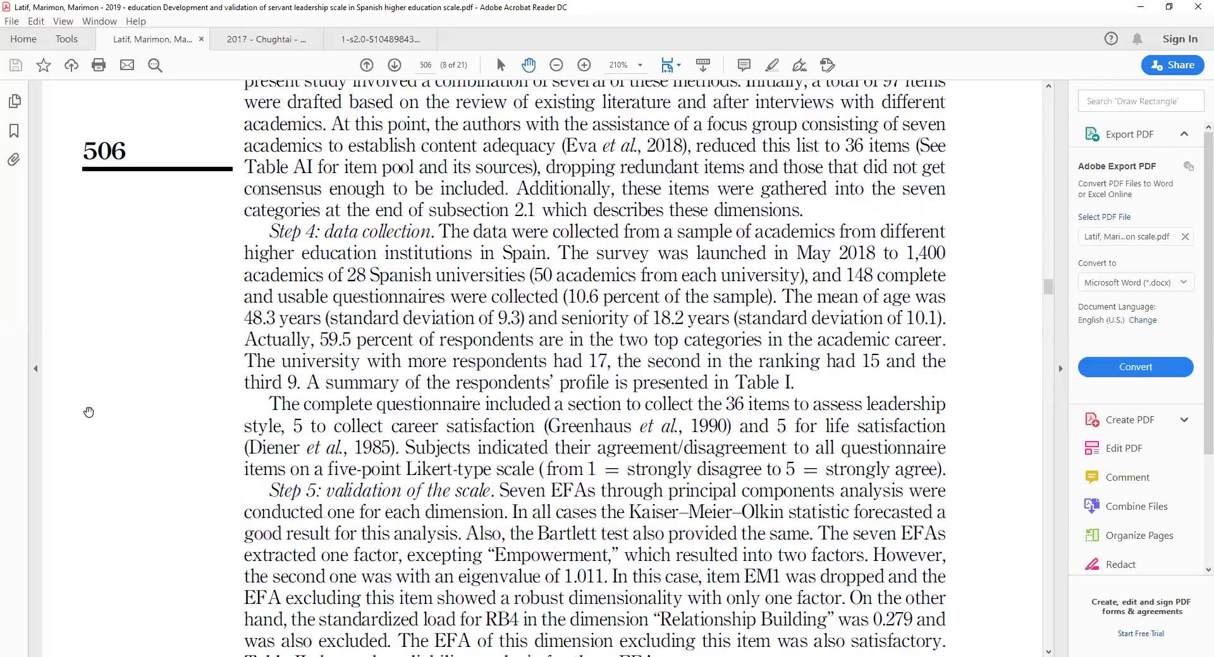
{"action": "scroll", "coordinate": [88, 412], "scroll_direction": "up", "scroll_amount": 20}
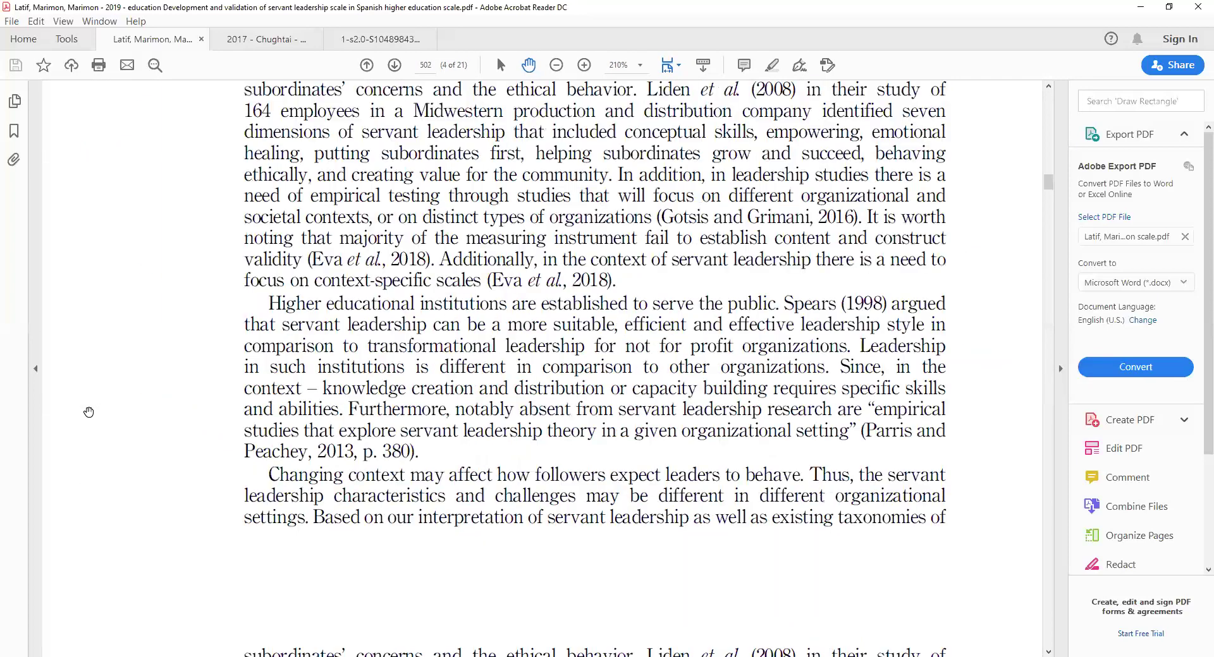
{"action": "scroll", "coordinate": [89, 412], "scroll_direction": "up", "scroll_amount": 20}
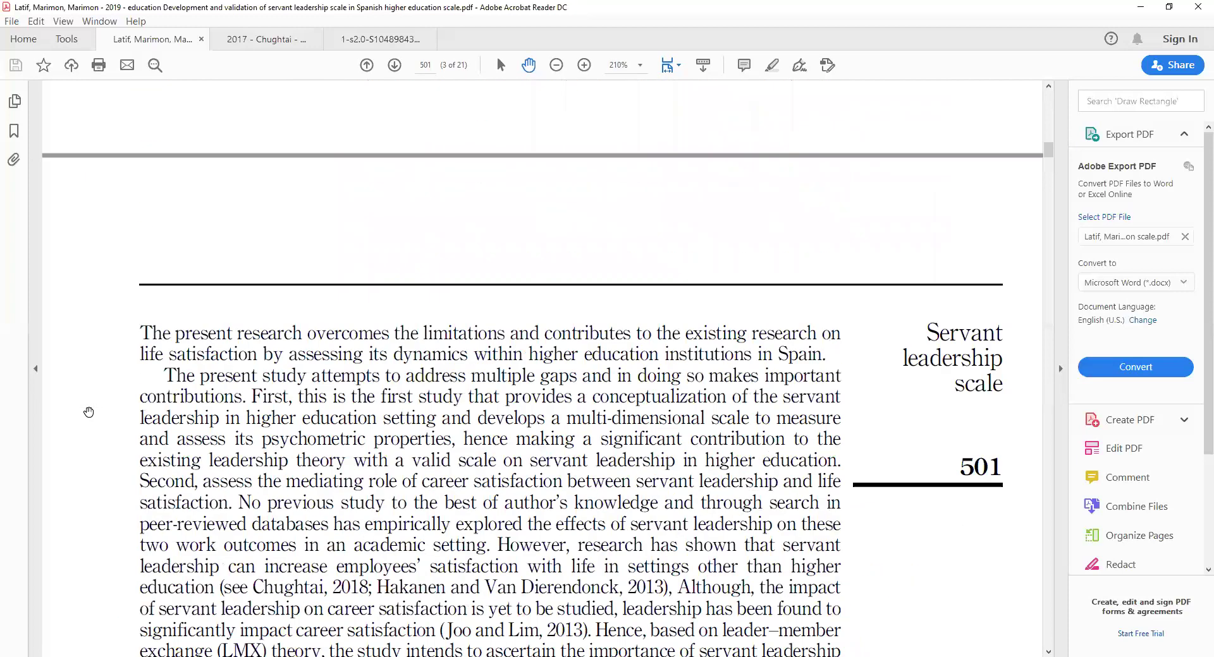
{"action": "scroll", "coordinate": [89, 412], "scroll_direction": "up", "scroll_amount": 20}
{"action": "scroll", "coordinate": [89, 412], "scroll_direction": "up", "scroll_amount": 9}
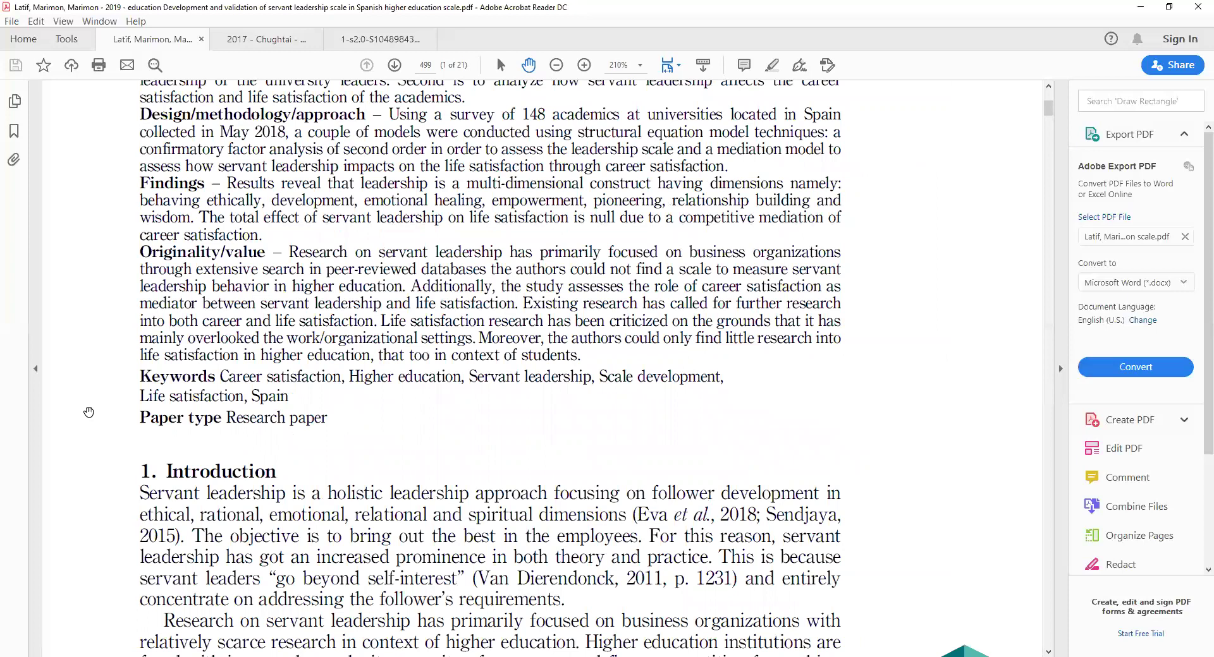
{"action": "scroll", "coordinate": [88, 412], "scroll_direction": "down", "scroll_amount": 6}
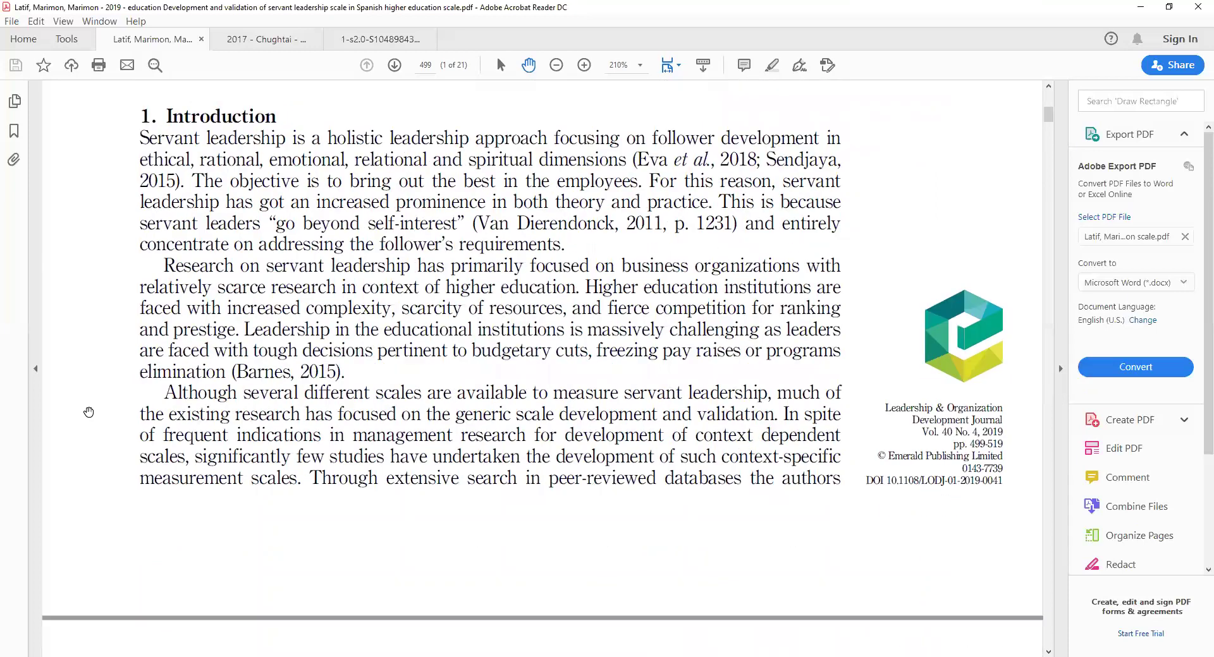
{"action": "scroll", "coordinate": [88, 412], "scroll_direction": "down", "scroll_amount": 10}
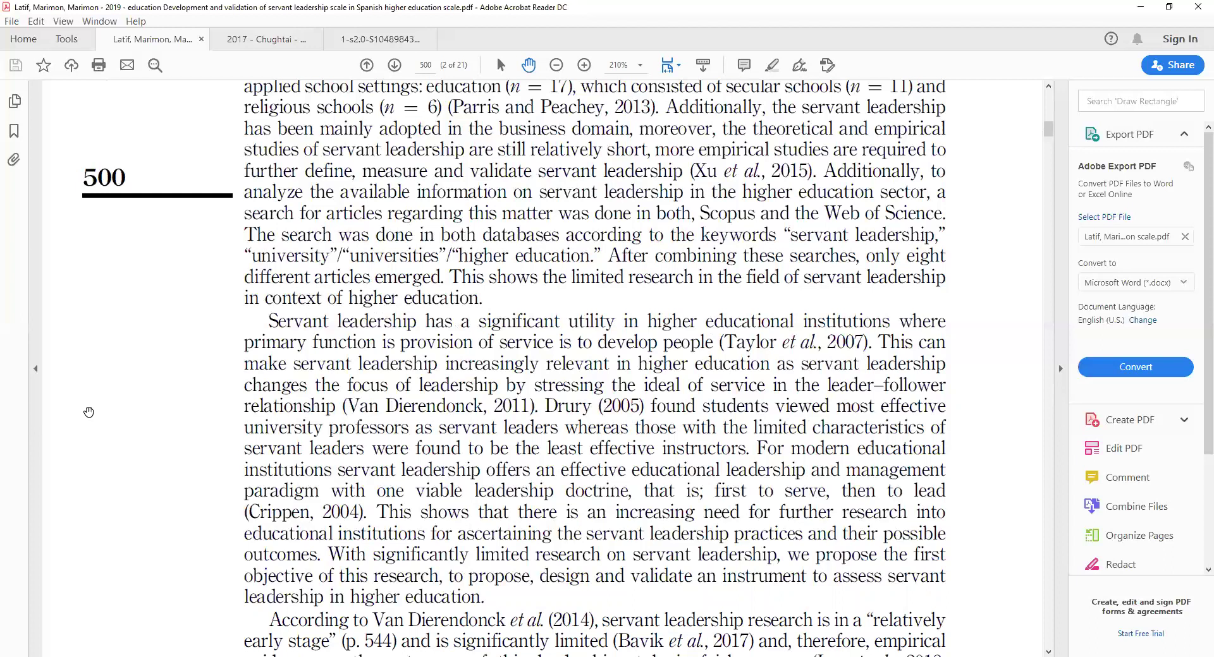
{"action": "scroll", "coordinate": [88, 412], "scroll_direction": "down", "scroll_amount": 10}
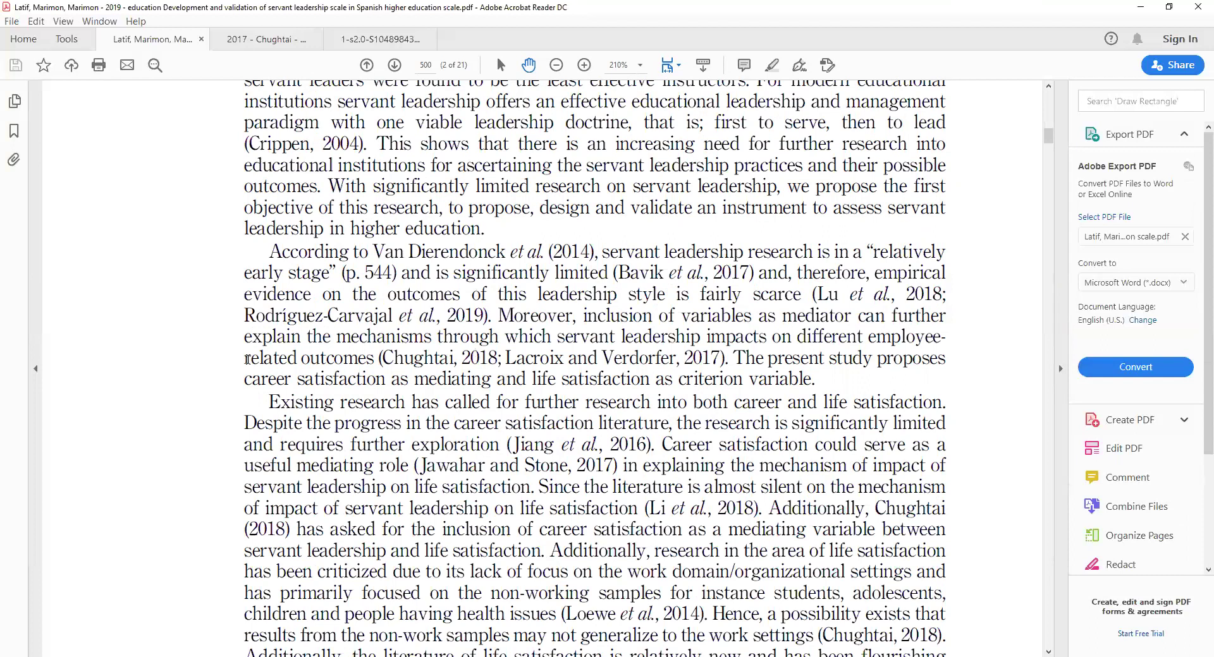
{"action": "scroll", "coordinate": [247, 359], "scroll_direction": "down", "scroll_amount": 20}
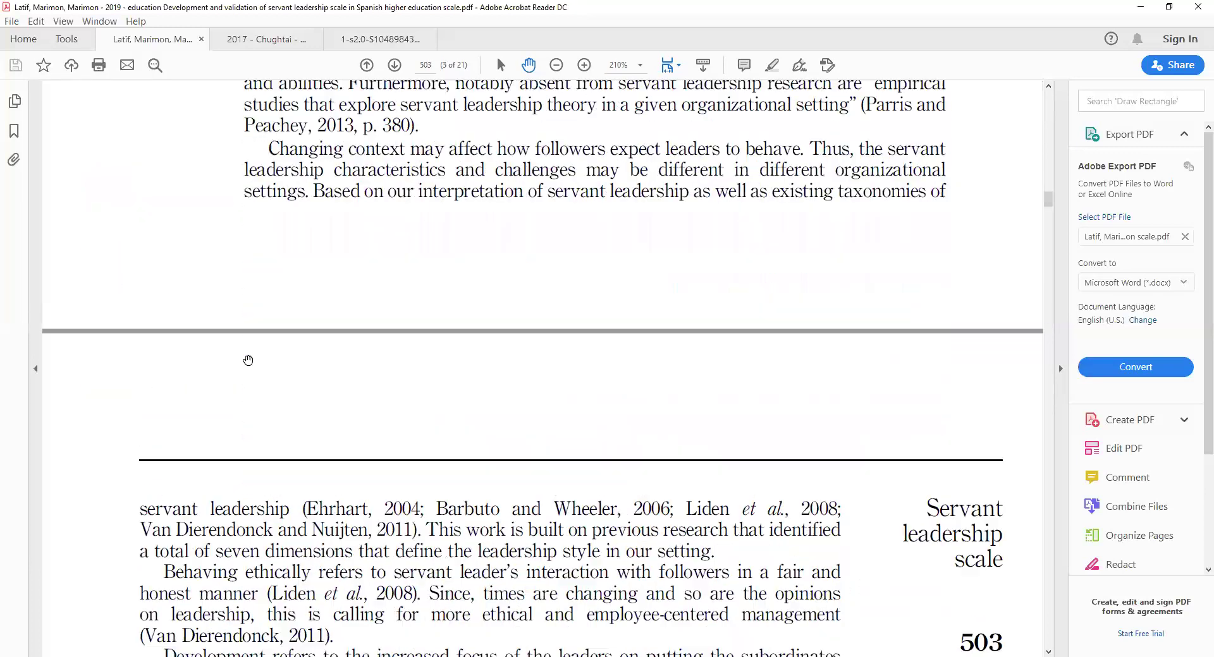
{"action": "scroll", "coordinate": [248, 361], "scroll_direction": "down", "scroll_amount": 20}
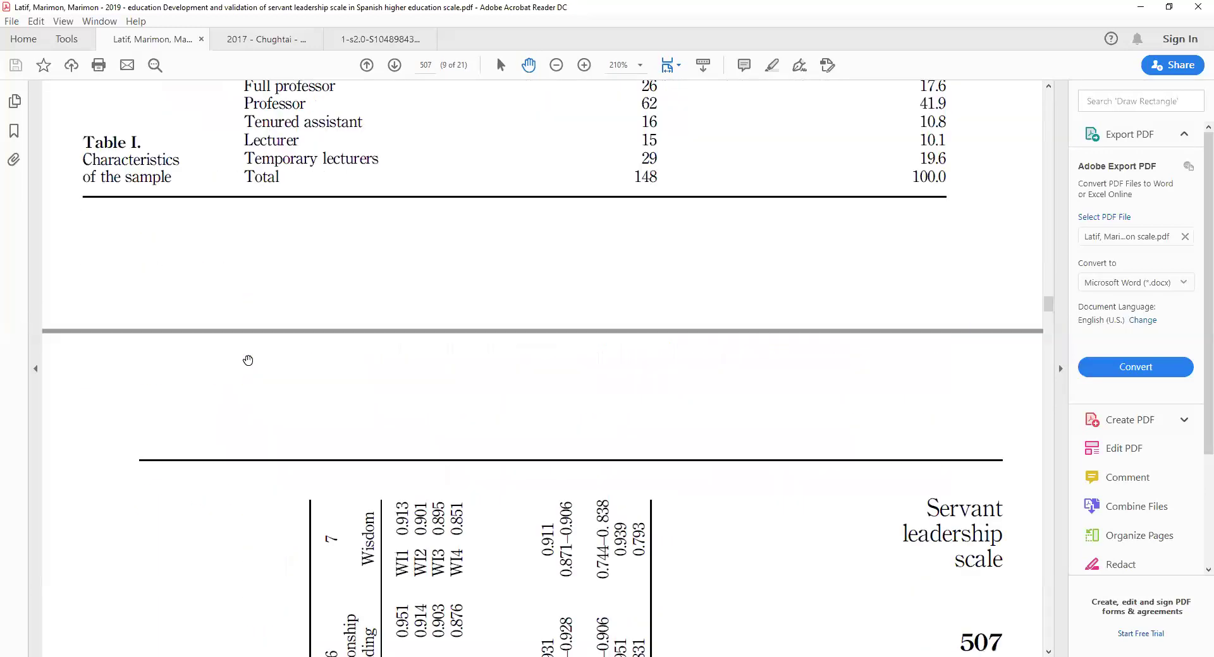
{"action": "scroll", "coordinate": [247, 361], "scroll_direction": "down", "scroll_amount": 20}
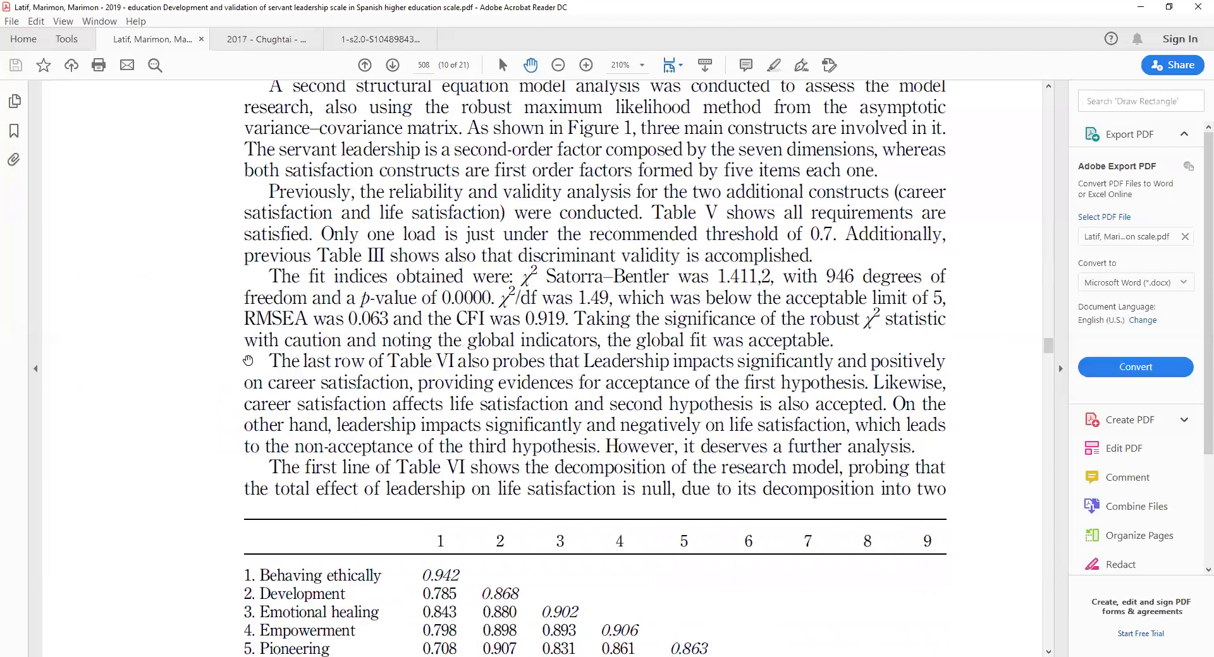
{"action": "scroll", "coordinate": [248, 360], "scroll_direction": "down", "scroll_amount": 10}
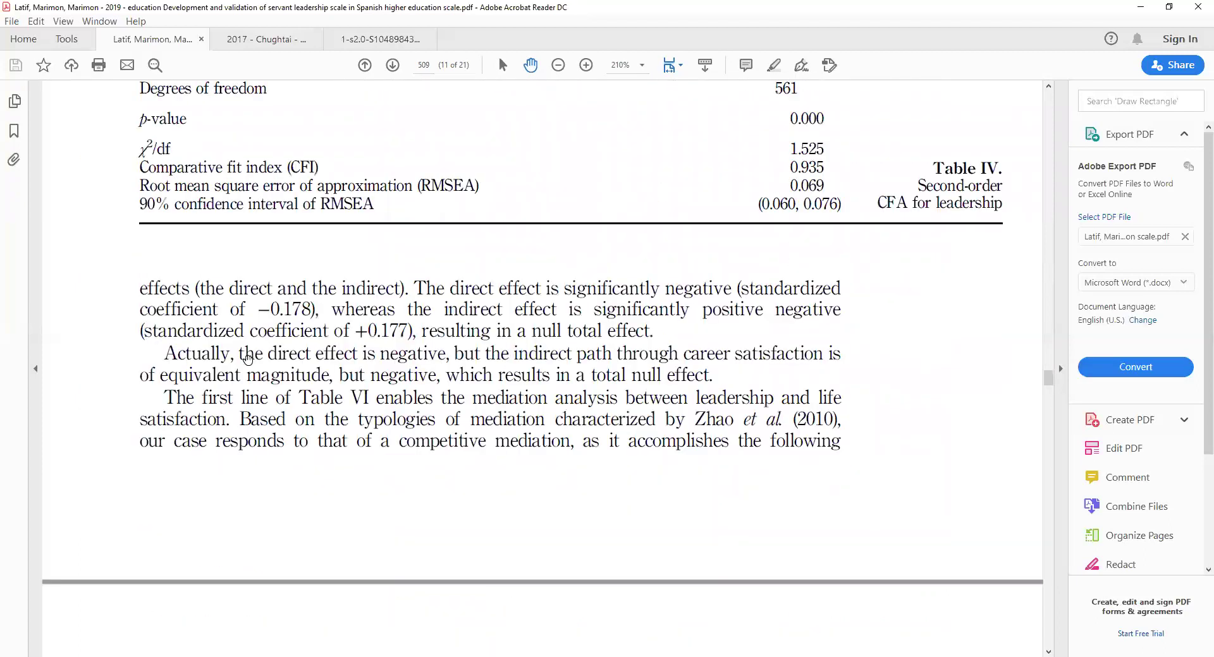
{"action": "scroll", "coordinate": [248, 361], "scroll_direction": "down", "scroll_amount": 15}
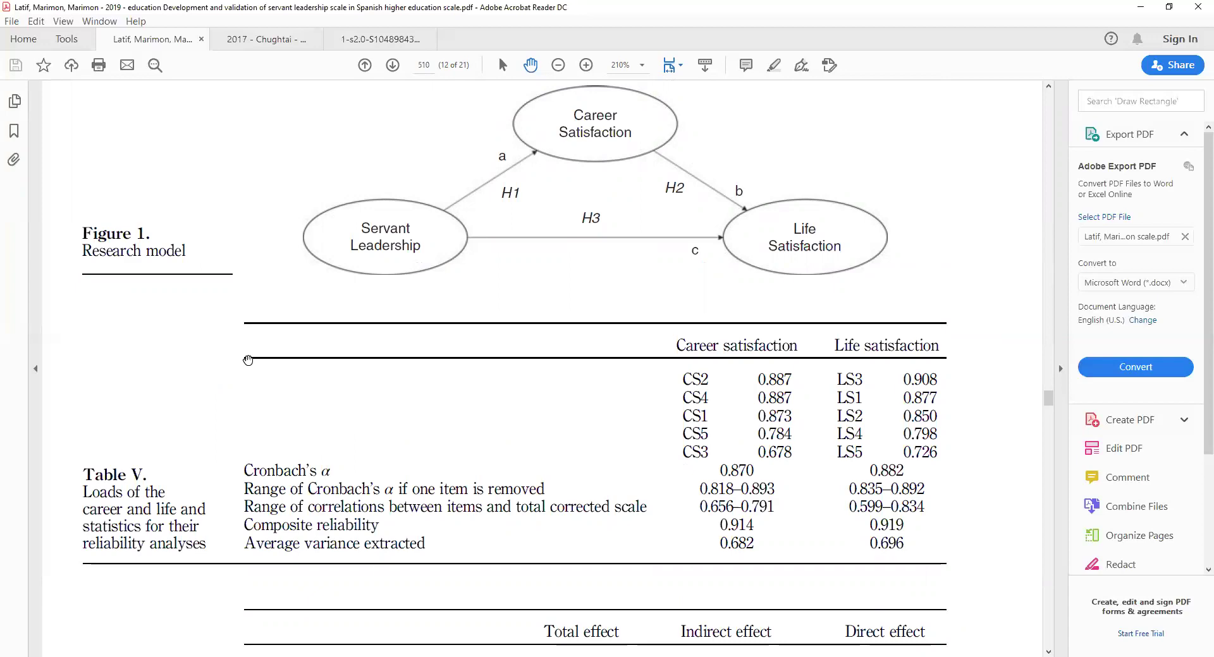
- Scroll to page 513 with section 4.2 Limitations and future research directions at the top
{"action": "scroll", "coordinate": [247, 359], "scroll_direction": "down", "scroll_amount": 20}
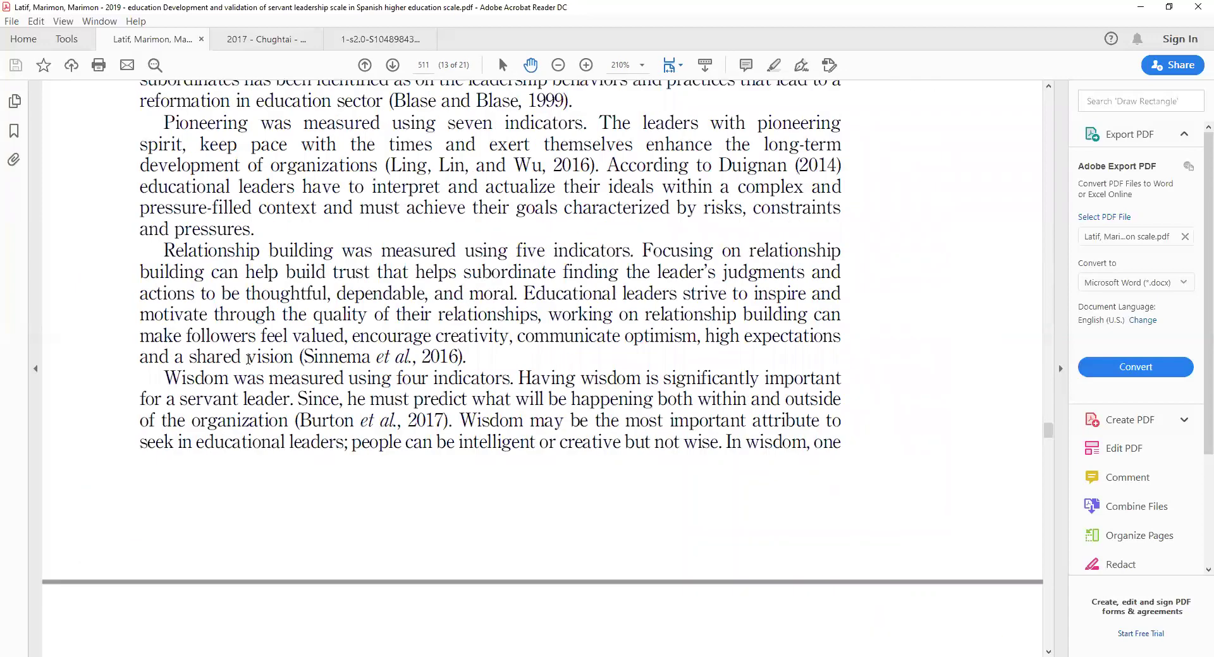
{"action": "scroll", "coordinate": [248, 360], "scroll_direction": "down", "scroll_amount": 12}
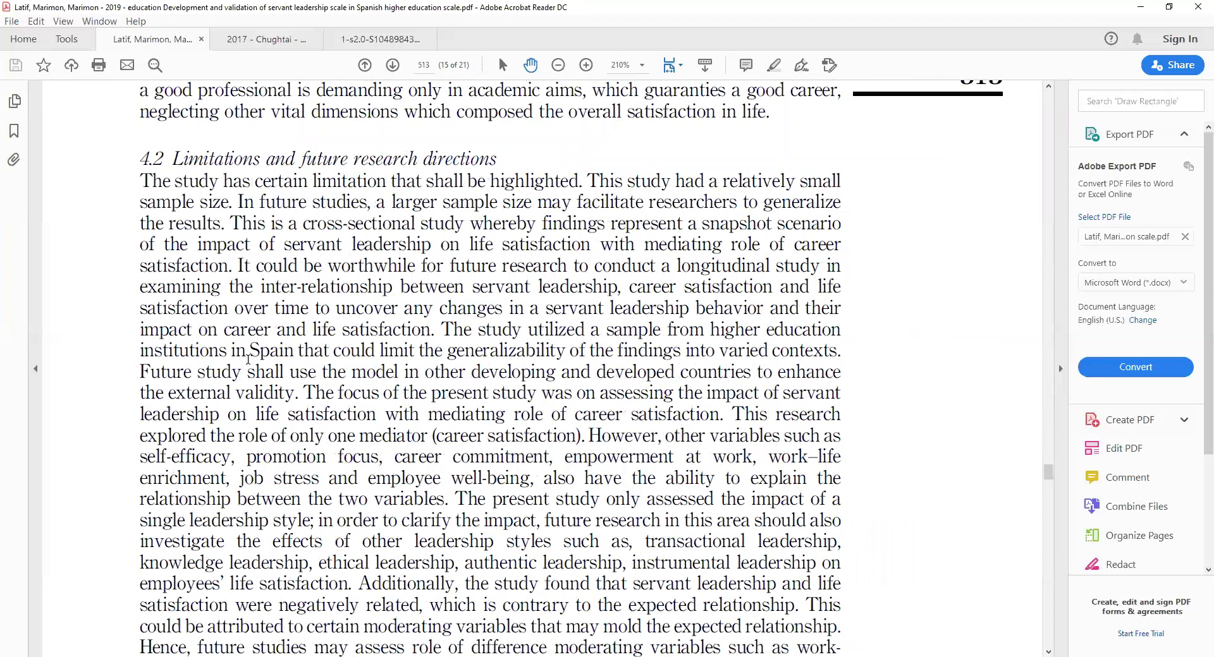
{"action": "scroll", "coordinate": [248, 360], "scroll_direction": "up", "scroll_amount": 5}
{"action": "scroll", "coordinate": [247, 360], "scroll_direction": "down", "scroll_amount": 5}
{"action": "scroll", "coordinate": [248, 360], "scroll_direction": "up", "scroll_amount": 5}
{"action": "scroll", "coordinate": [247, 359], "scroll_direction": "down", "scroll_amount": 5}
{"action": "scroll", "coordinate": [247, 360], "scroll_direction": "down", "scroll_amount": 1}
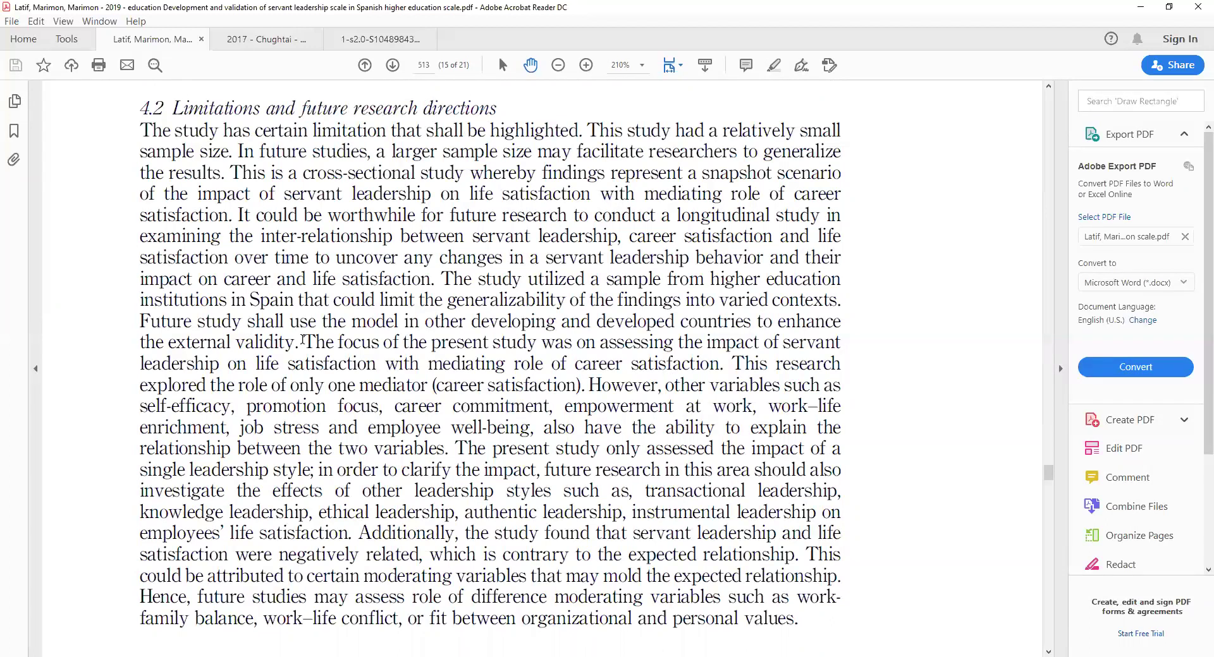
- Select the sentence 'The focus of the present study…mediating' in the paper
{"action": "left_click_drag", "start_coordinate": [303, 341], "coordinate": [448, 450]}
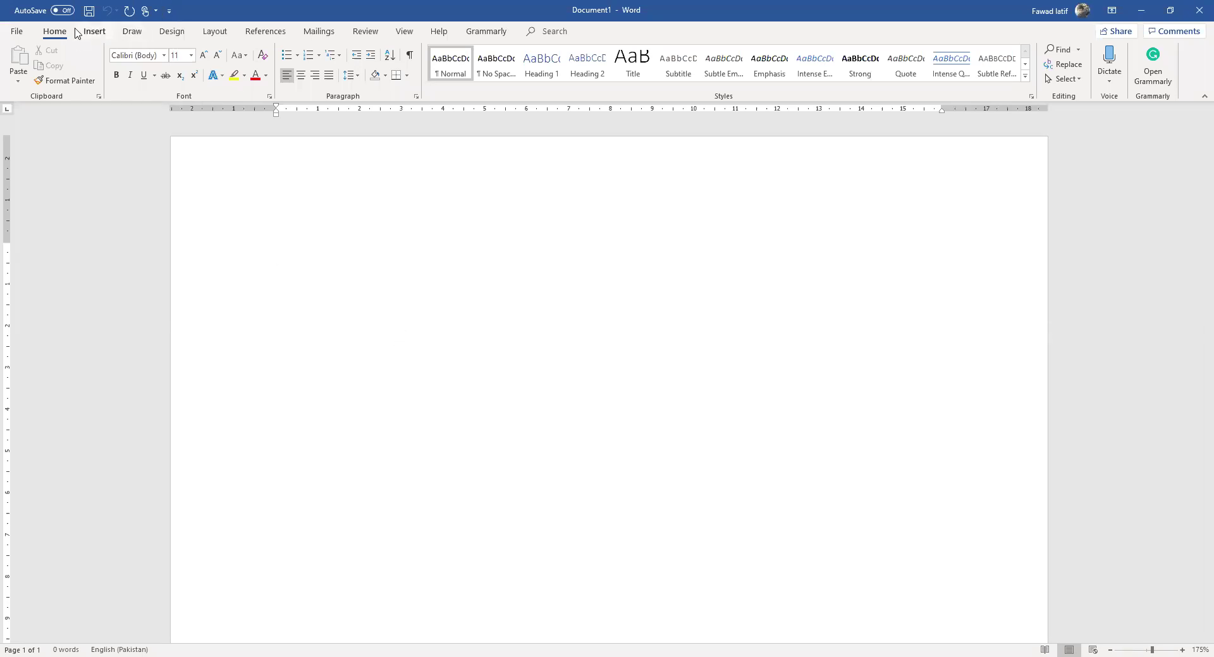
- Draw a rectangle near the upper left and label it 'Servant Leadership'
{"action": "left_click", "coordinate": [94, 31]}
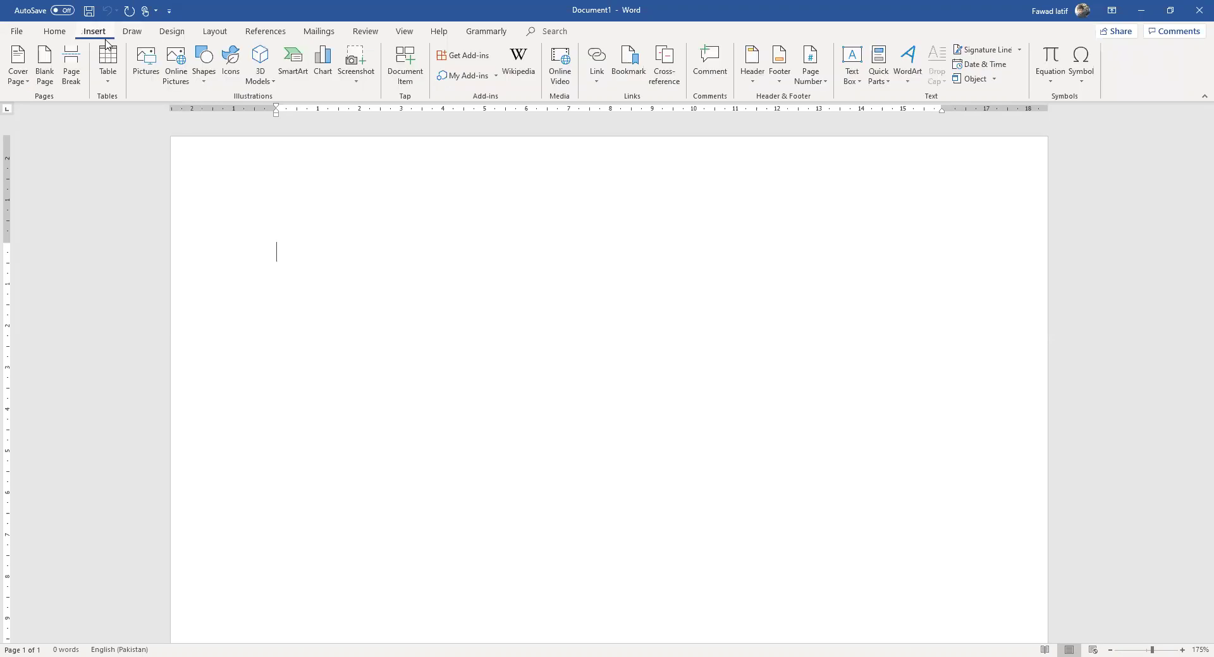
{"action": "left_click", "coordinate": [205, 74]}
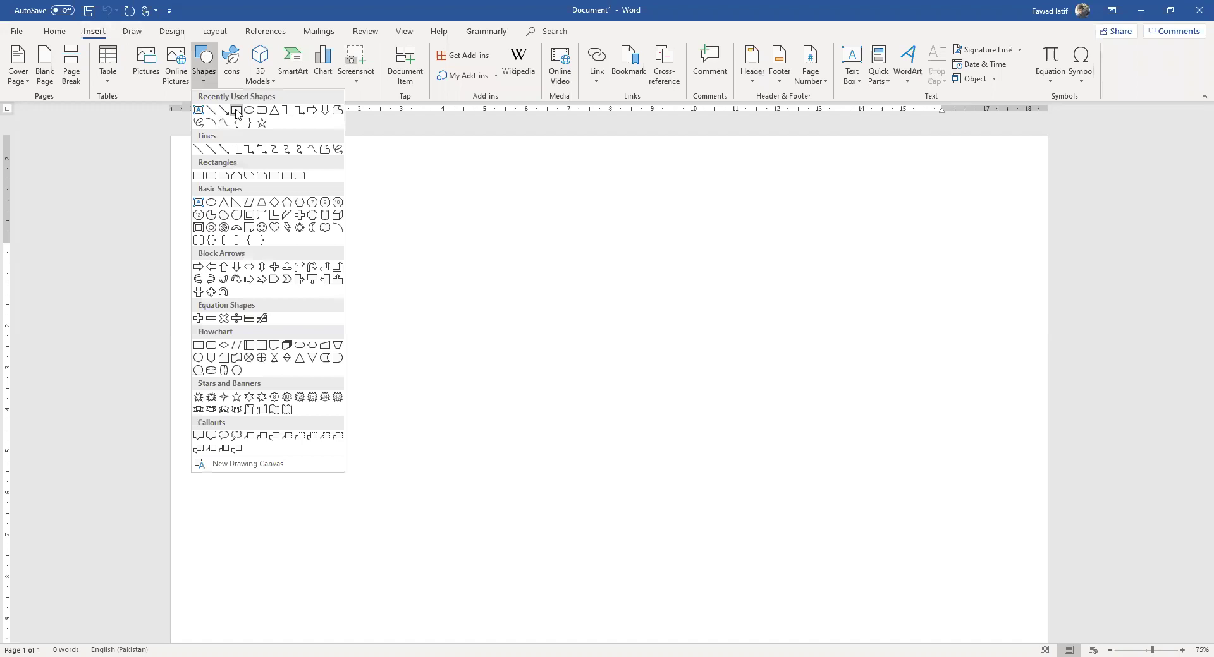
{"action": "left_click", "coordinate": [236, 112]}
{"action": "left_click_drag", "start_coordinate": [256, 255], "coordinate": [461, 300]}
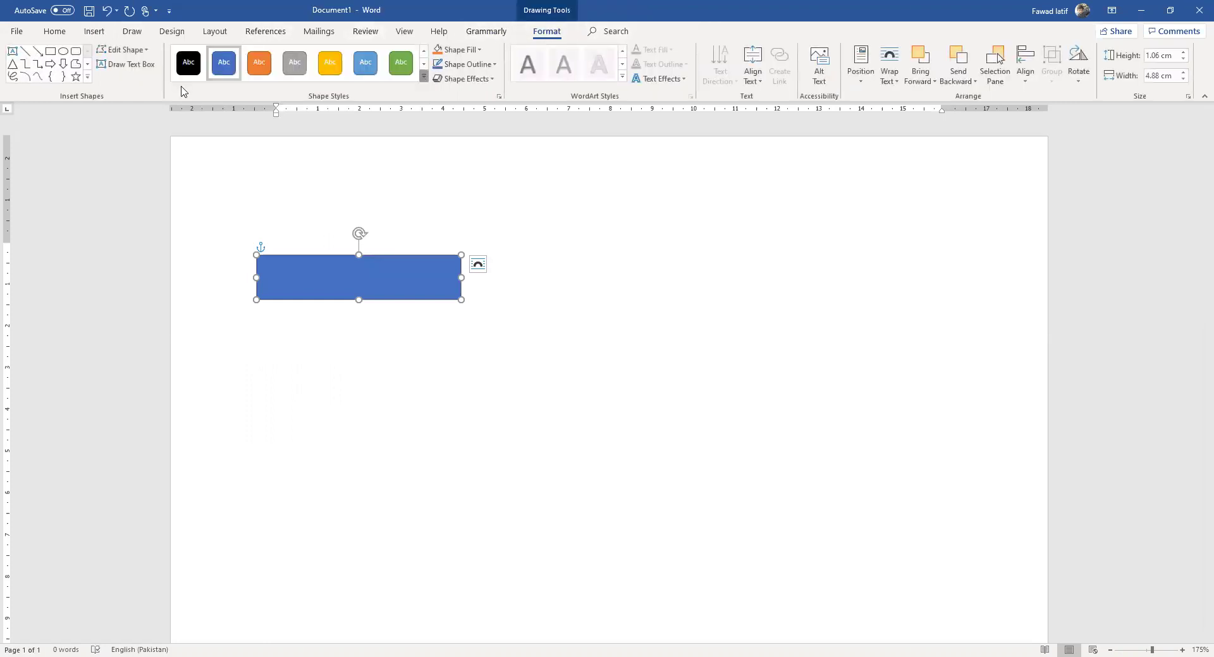
{"action": "type", "text": "Serva"}
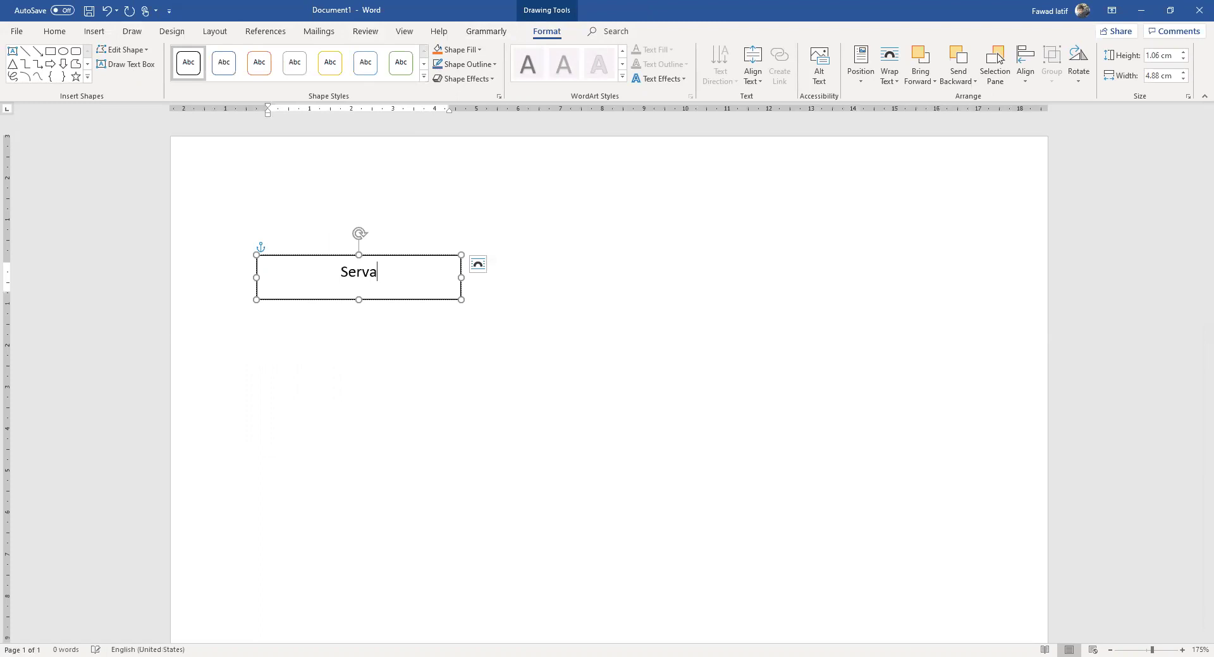
{"action": "type", "text": "nt Leadership"}
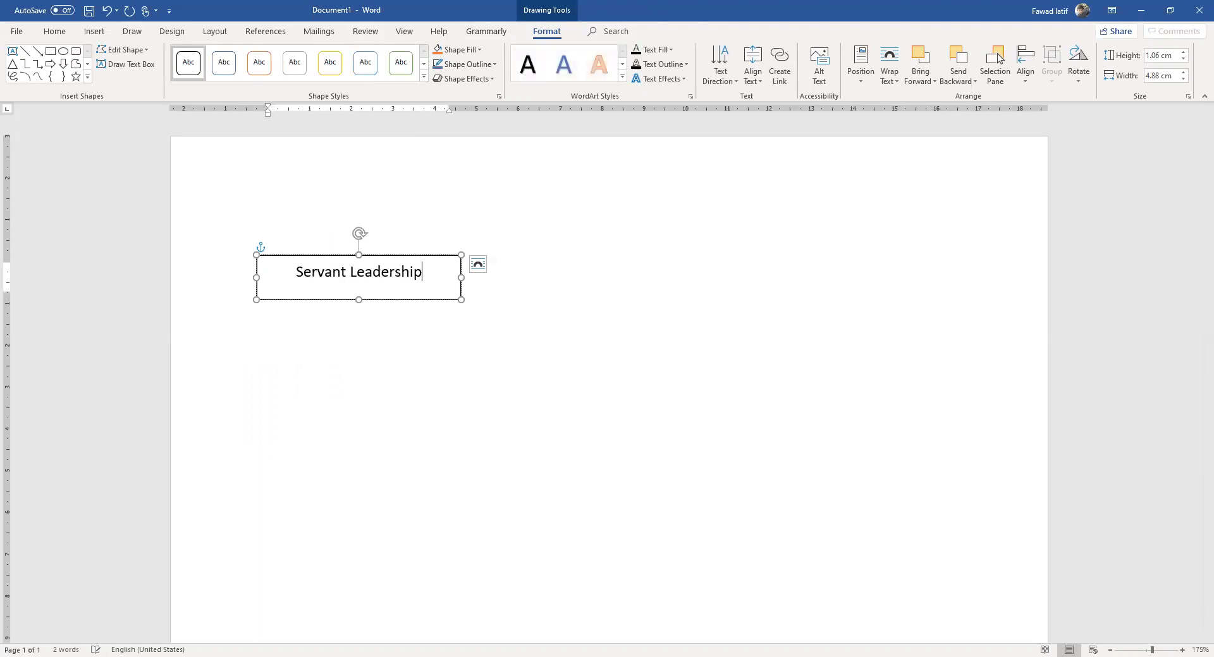
{"action": "left_click", "coordinate": [397, 300]}
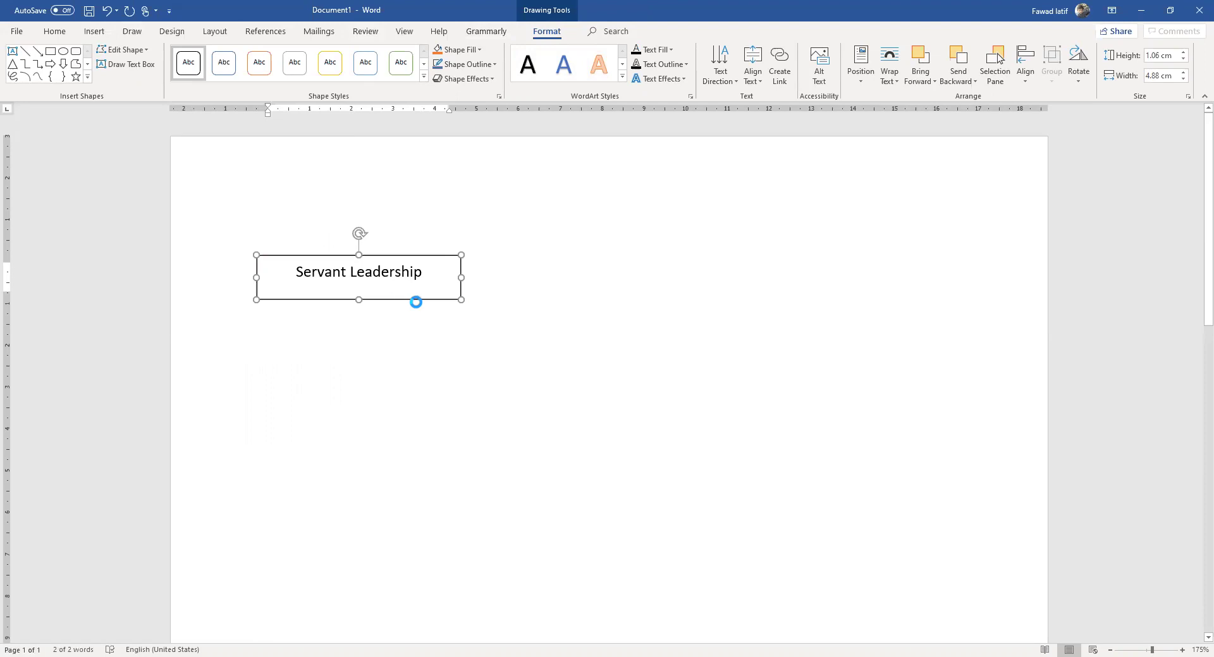
- Duplicate the box twice, relabelling the copies 'Self-Efficacy' (upper right) and 'Commitment' (below it)
{"action": "key", "text": "ctrl+v"}
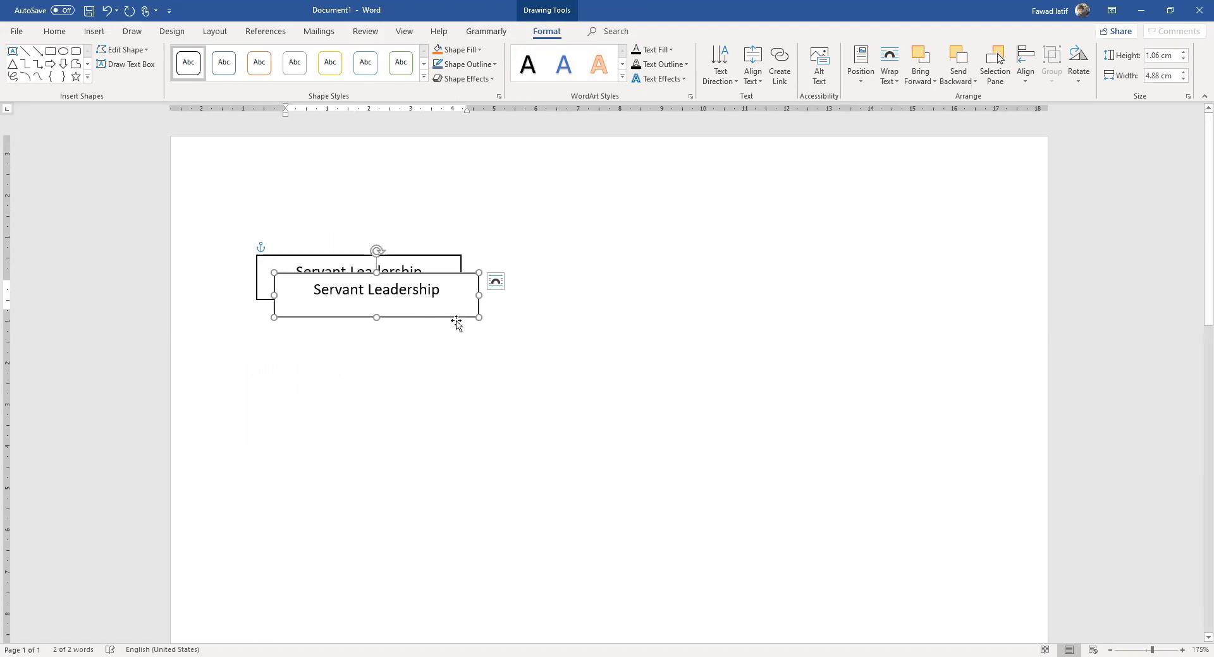
{"action": "left_click_drag", "start_coordinate": [644, 251], "coordinate": [673, 220]}
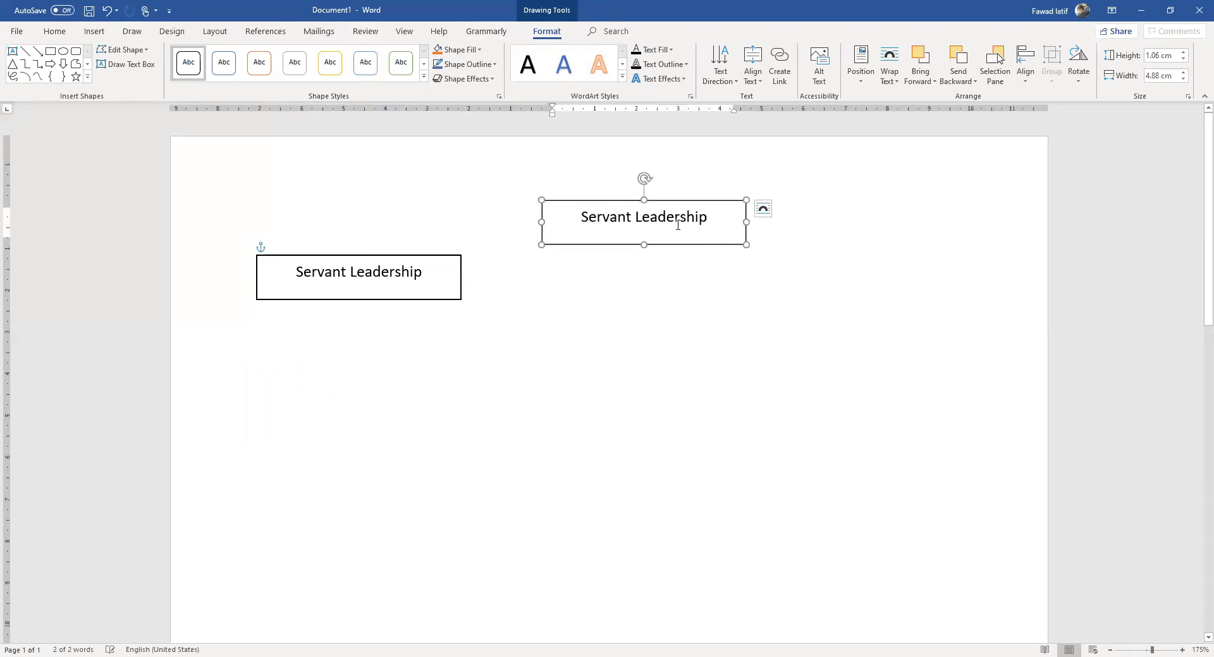
{"action": "triple_click", "coordinate": [673, 220]}
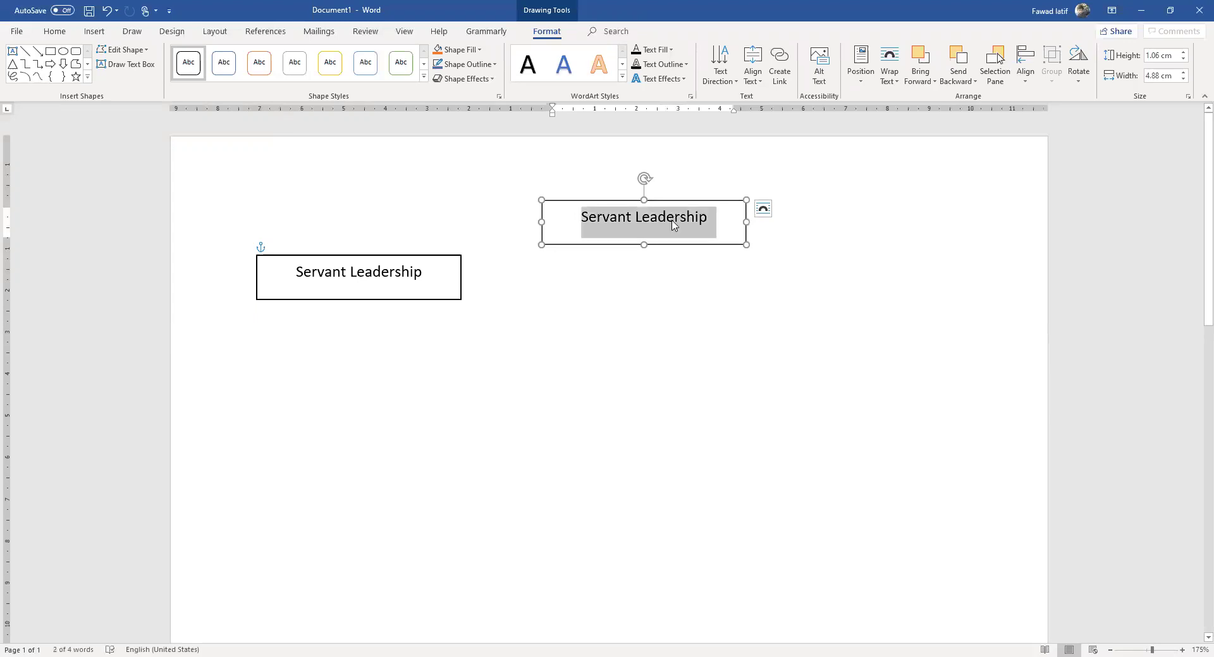
{"action": "type", "text": "Self-"}
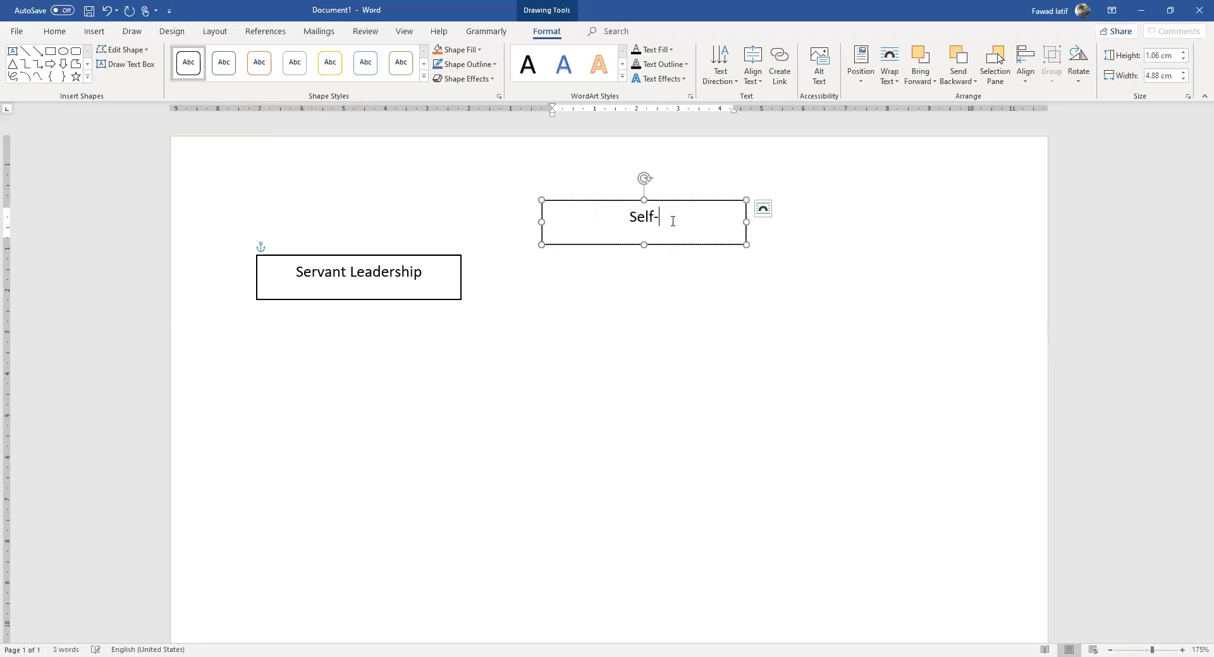
{"action": "type", "text": "Efficacy"}
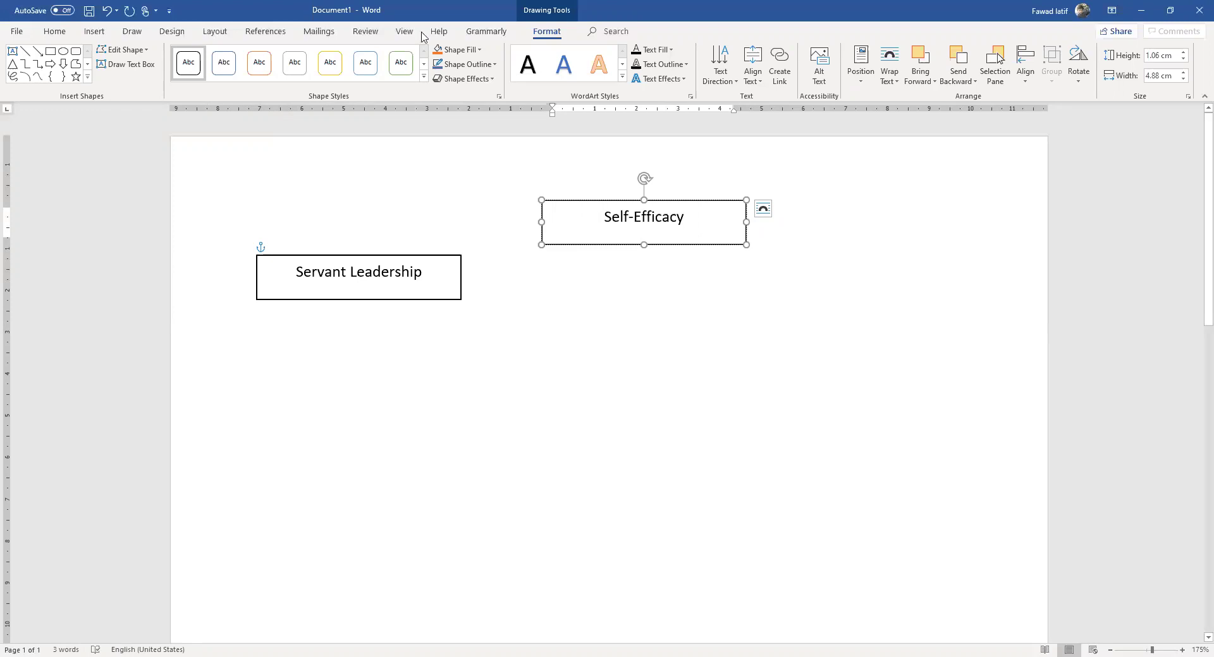
{"action": "left_click", "coordinate": [400, 301]}
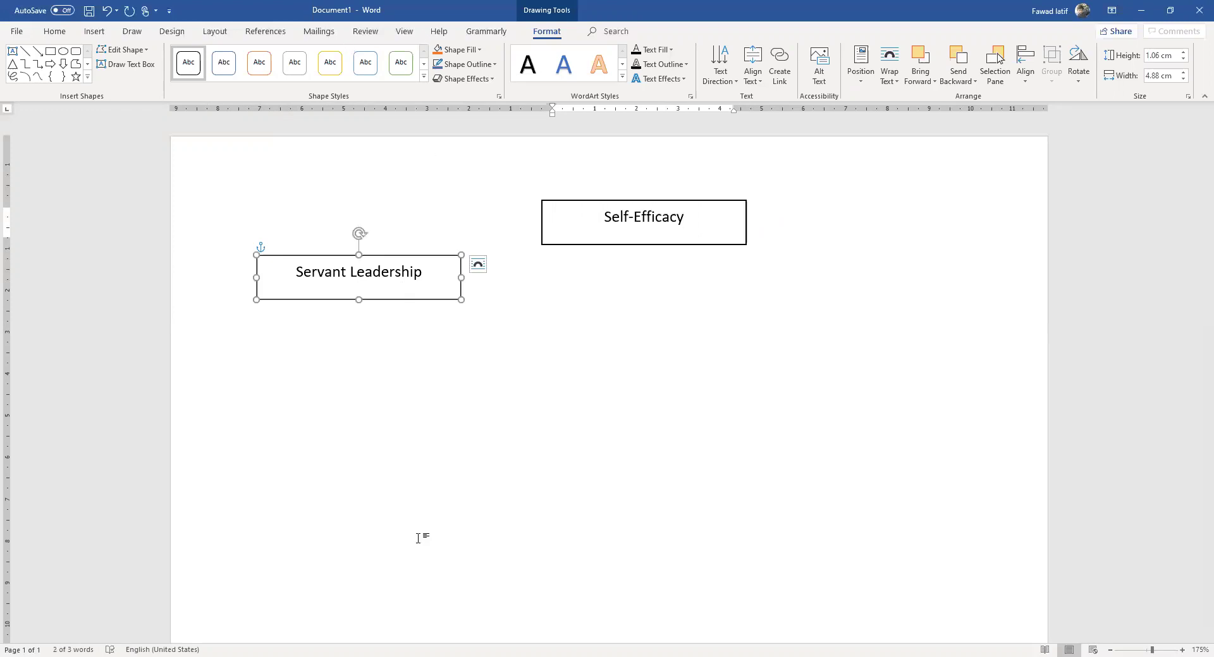
{"action": "key", "text": "ctrl+d"}
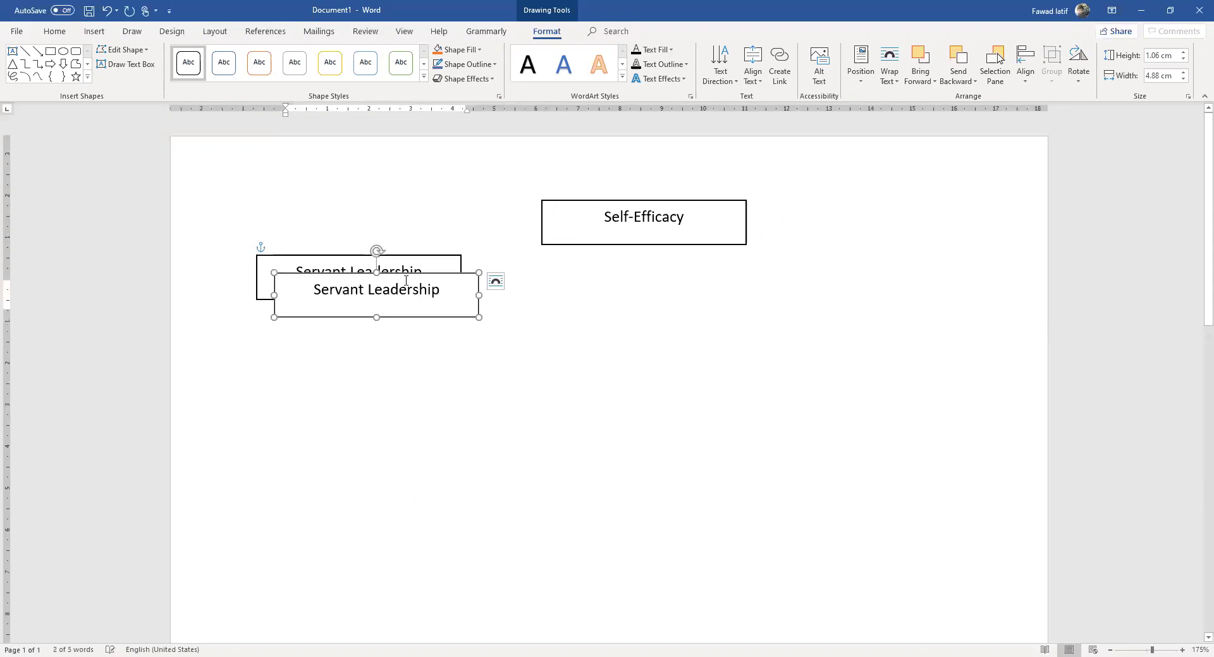
{"action": "left_click_drag", "start_coordinate": [409, 319], "coordinate": [675, 355]}
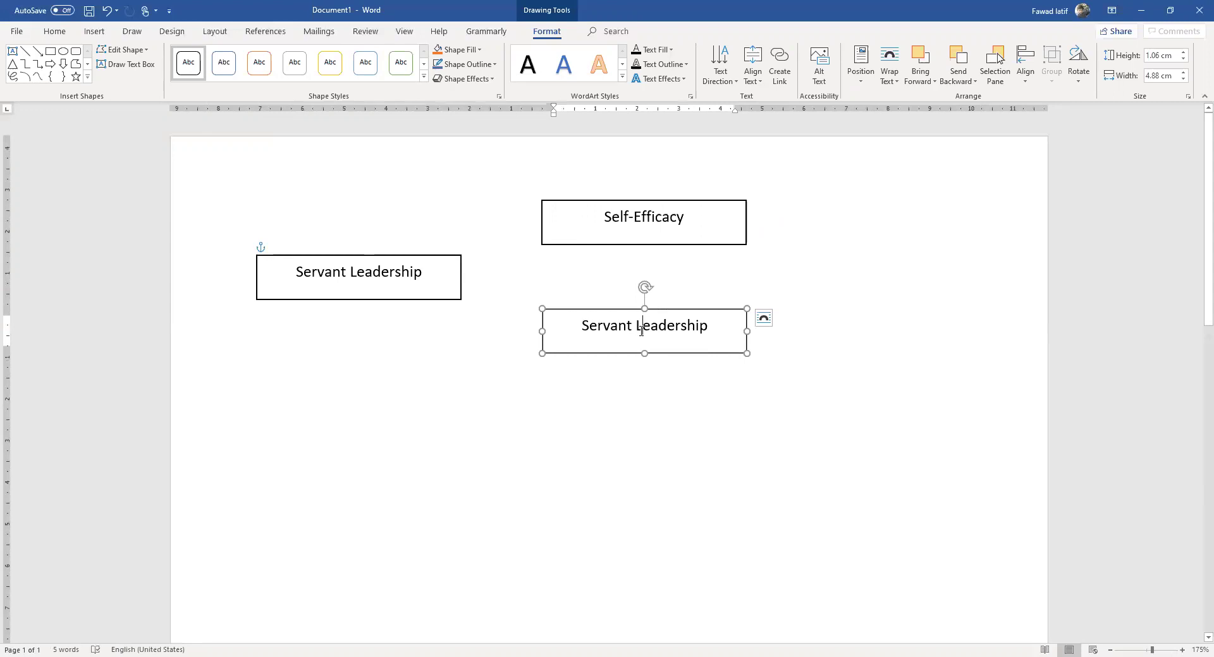
{"action": "key", "text": "ctrl+a"}
{"action": "type", "text": "Commitment"}
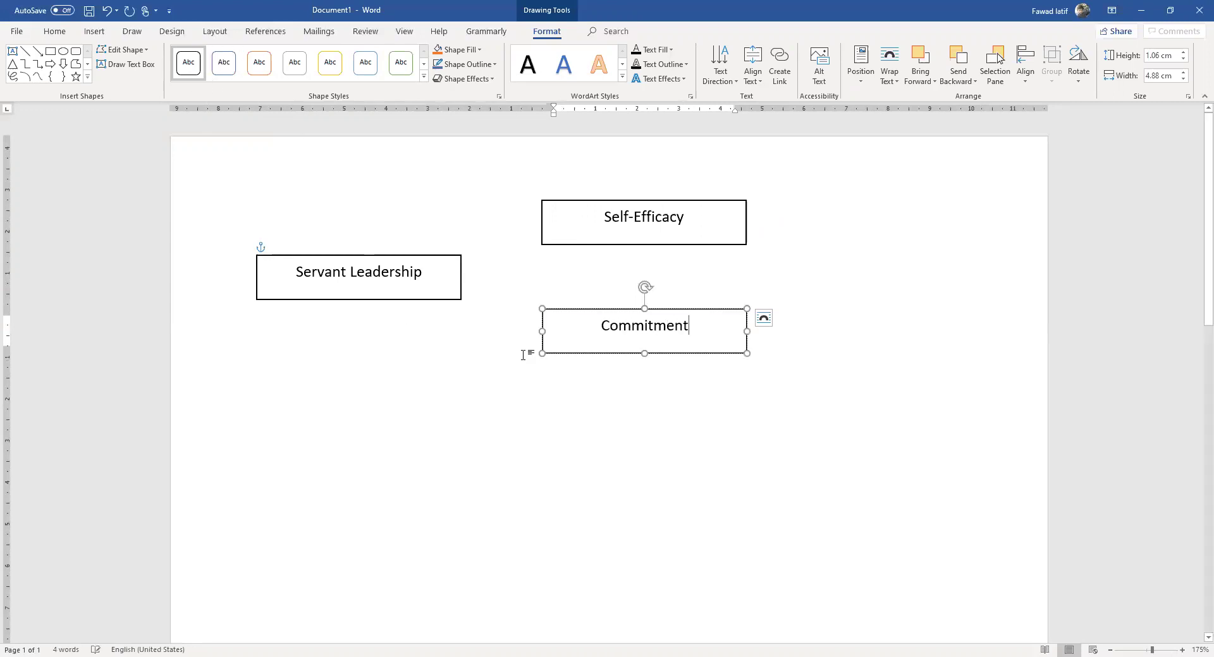
- Duplicate the Commitment box to the far right and relabel it 'Life Satisfaction'
{"action": "key", "text": "ctrl+d"}
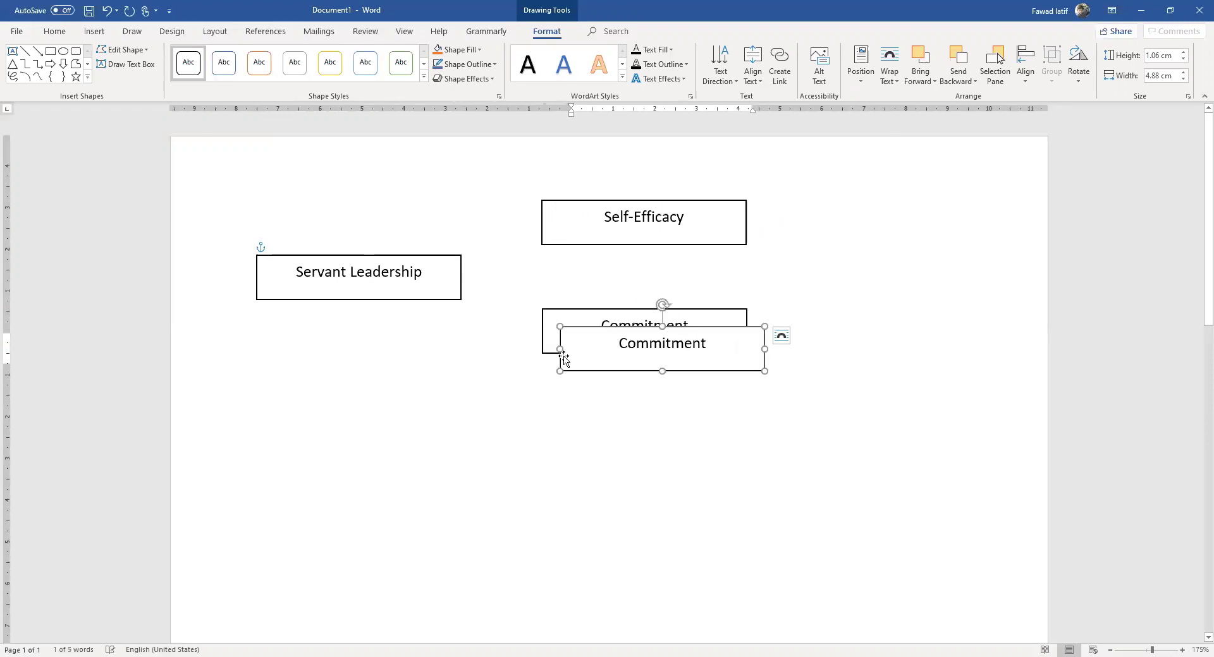
{"action": "left_click_drag", "start_coordinate": [588, 370], "coordinate": [822, 318]}
{"action": "left_click", "coordinate": [844, 280]}
{"action": "double_click", "coordinate": [843, 281]}
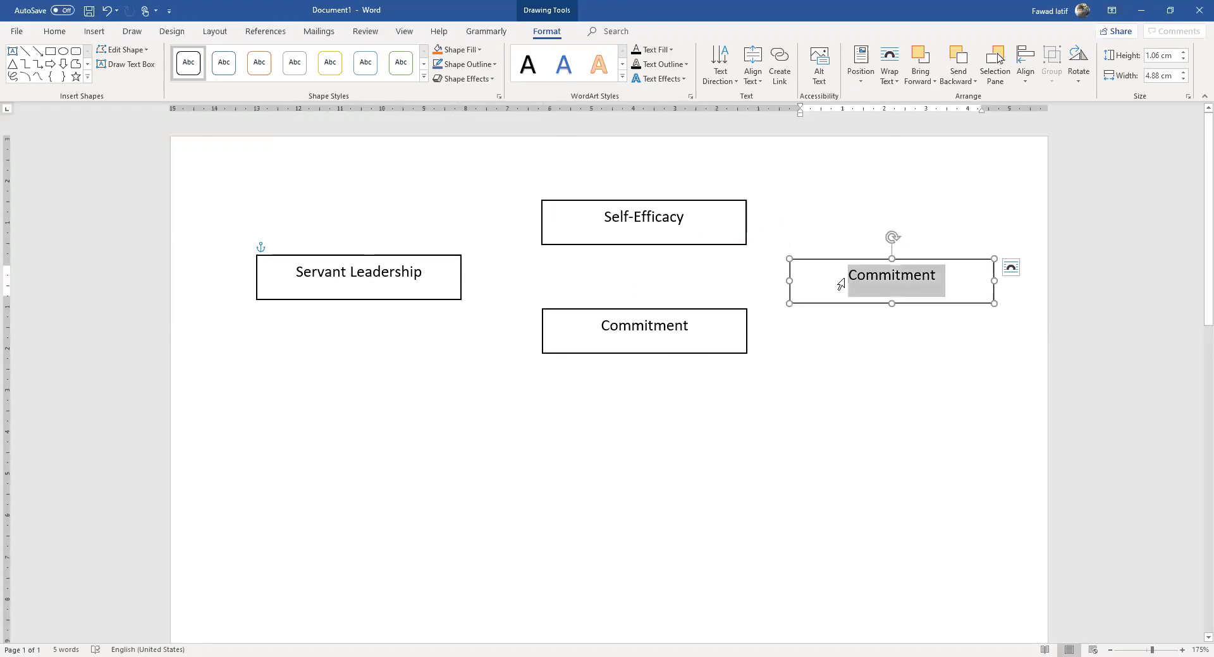
{"action": "type", "text": "Life Satisf"}
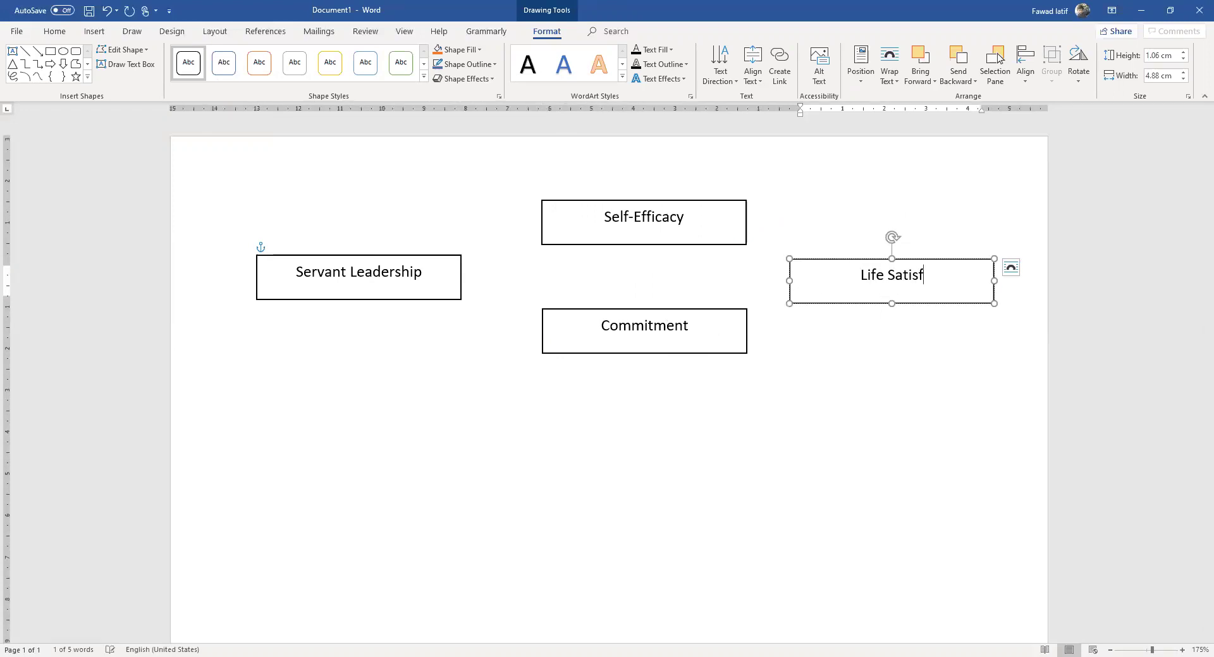
{"action": "type", "text": "action"}
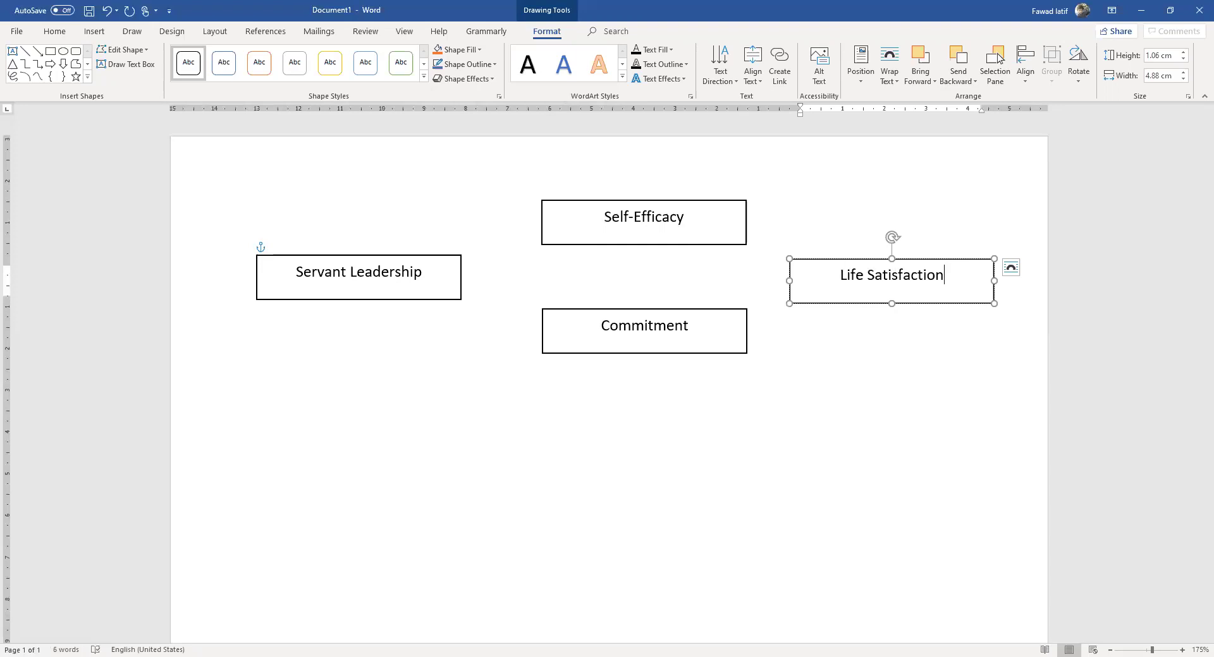
{"action": "left_click", "coordinate": [37, 50]}
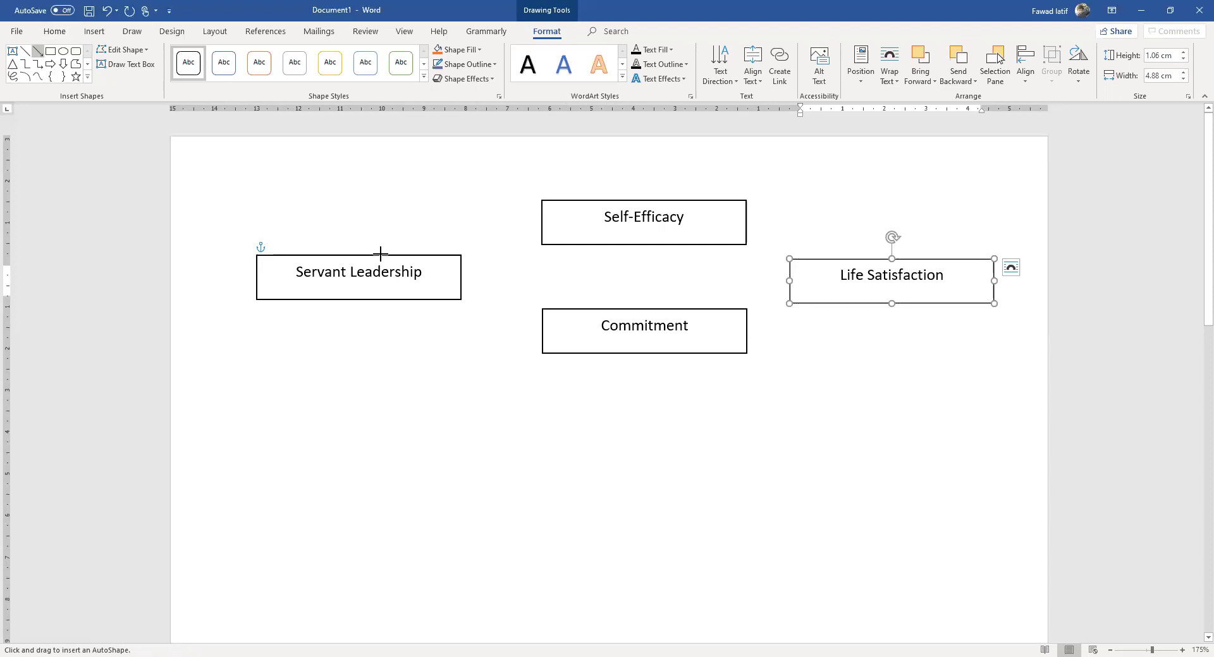
- Draw arrows from Servant Leadership to Self-Efficacy, Commitment and Life Satisfaction
{"action": "left_click_drag", "start_coordinate": [380, 253], "coordinate": [541, 215]}
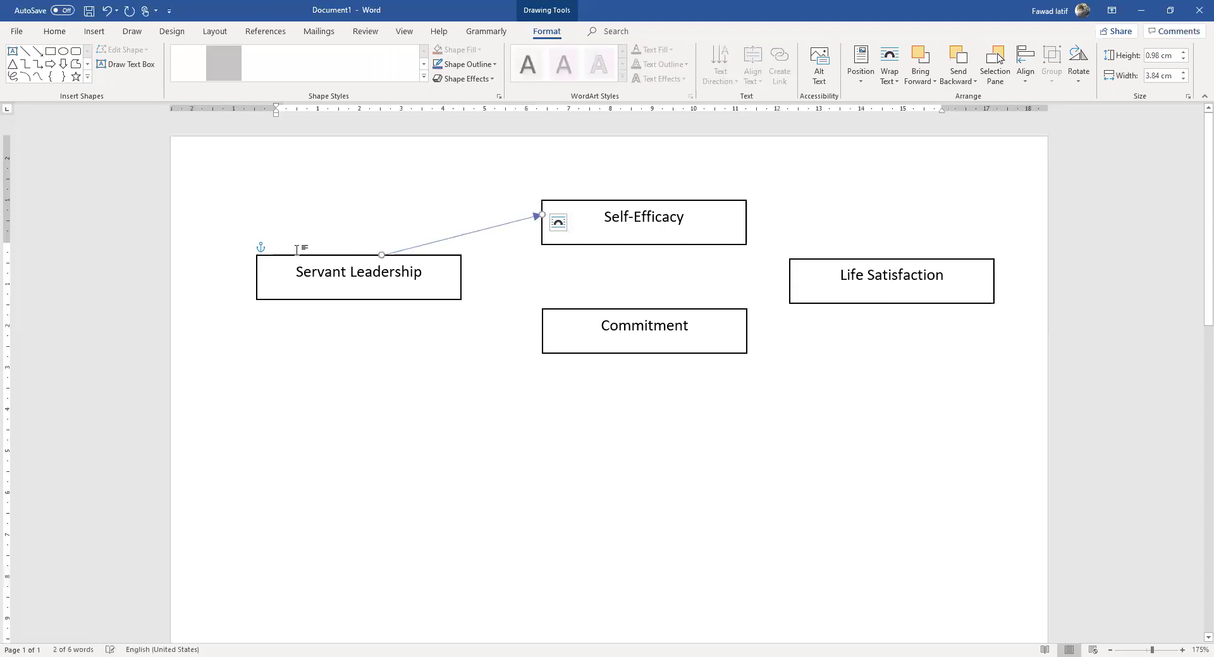
{"action": "left_click", "coordinate": [38, 52]}
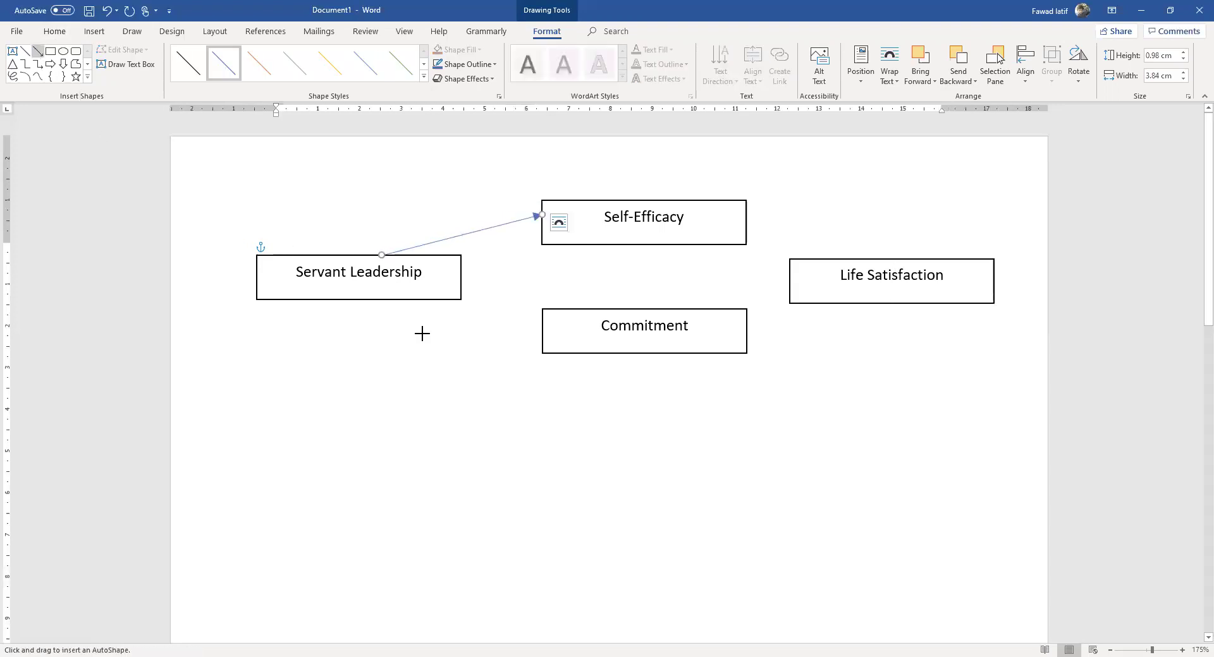
{"action": "left_click_drag", "start_coordinate": [380, 301], "coordinate": [542, 331]}
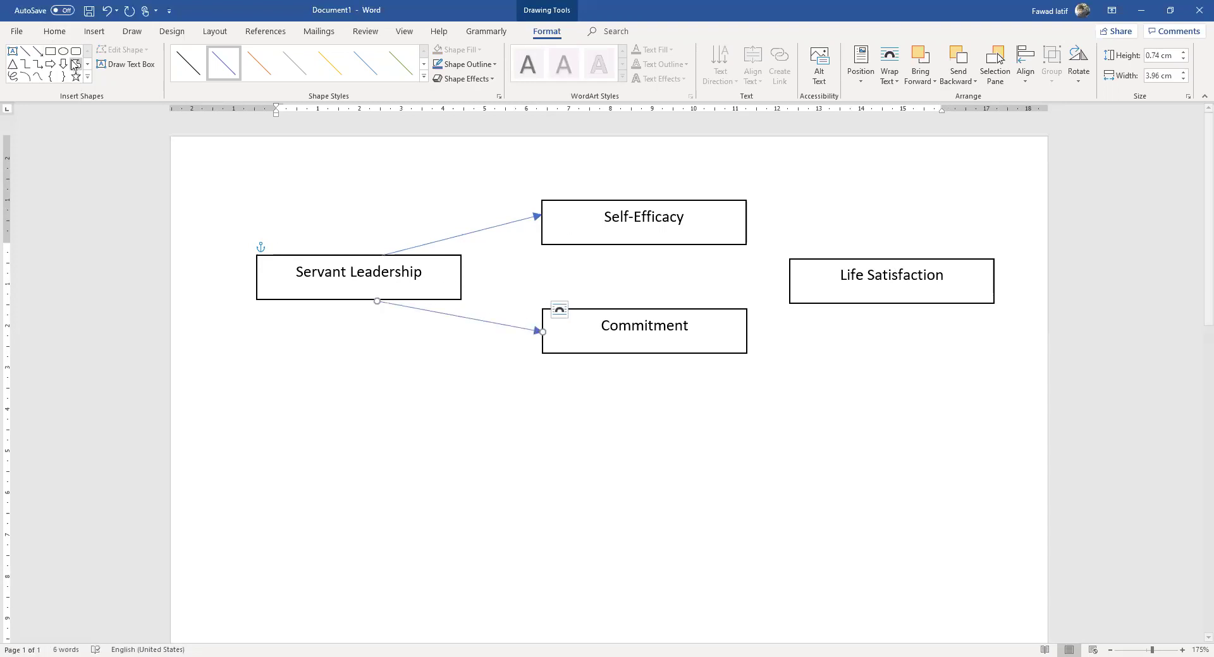
{"action": "left_click", "coordinate": [38, 51]}
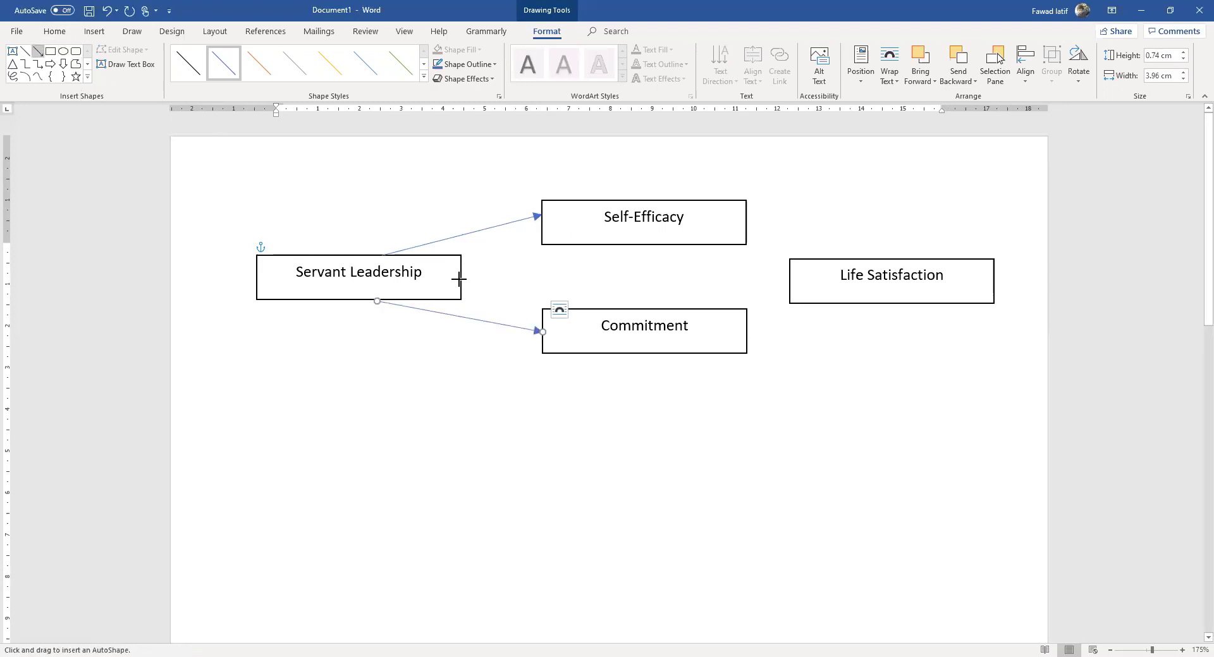
{"action": "left_click_drag", "start_coordinate": [462, 279], "coordinate": [790, 279]}
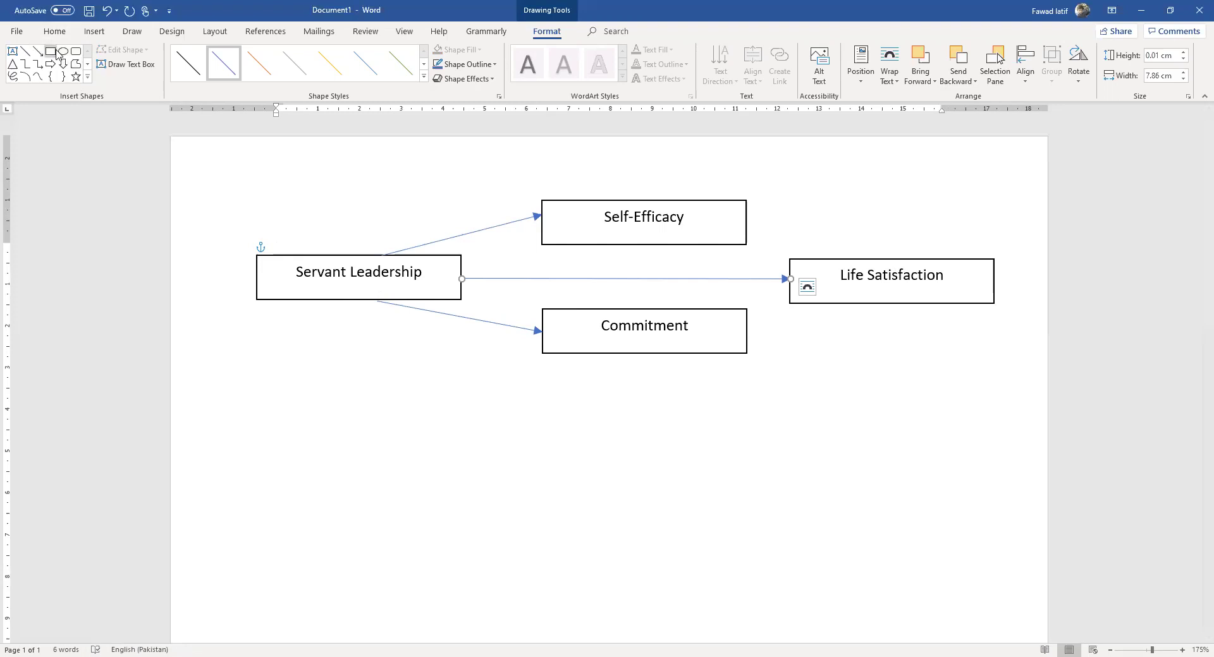
- Draw arrows from Self-Efficacy and from Commitment into Life Satisfaction
{"action": "left_click", "coordinate": [38, 50]}
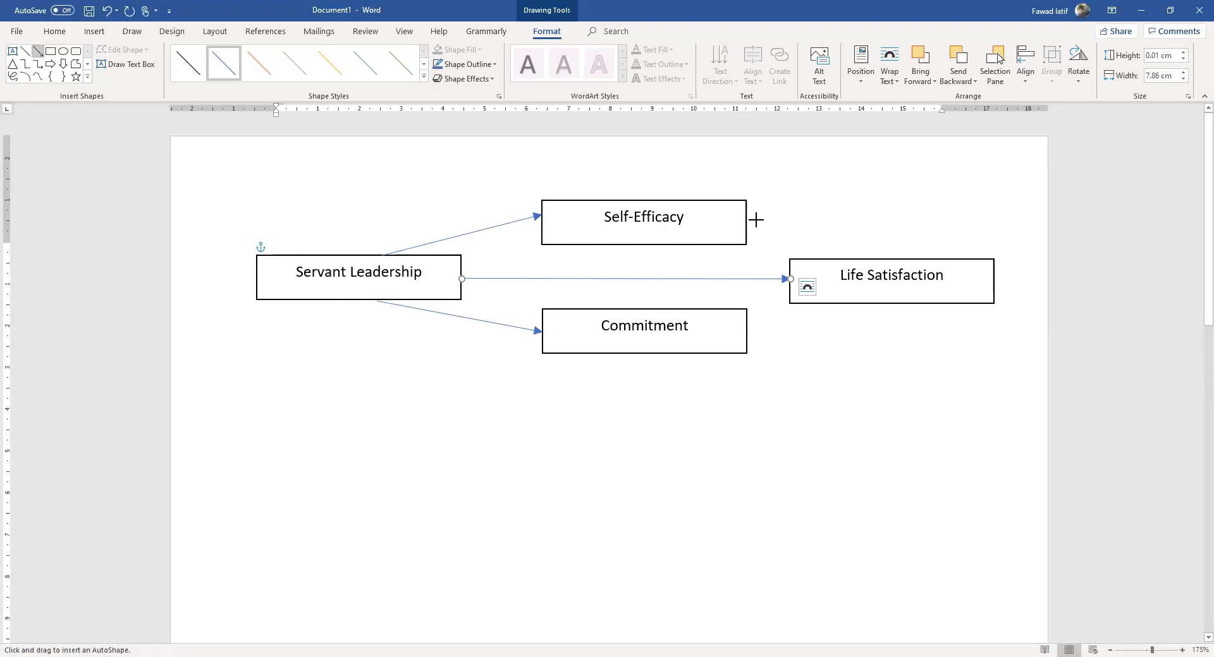
{"action": "left_click_drag", "start_coordinate": [746, 215], "coordinate": [896, 259]}
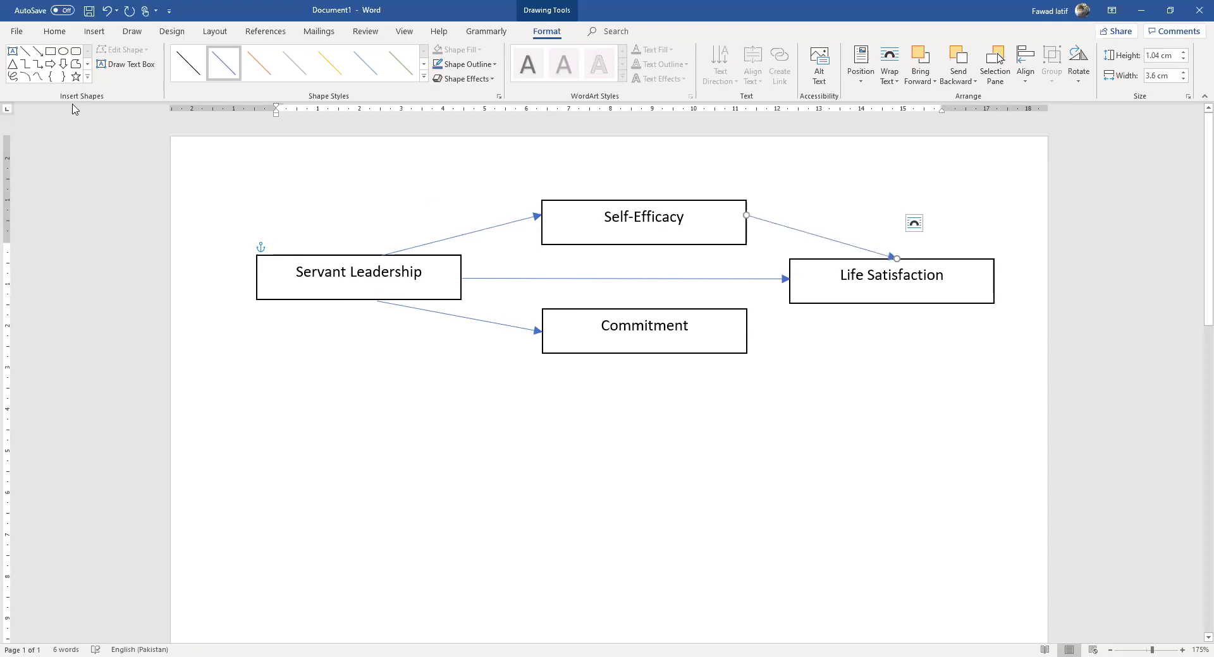
{"action": "left_click", "coordinate": [37, 50]}
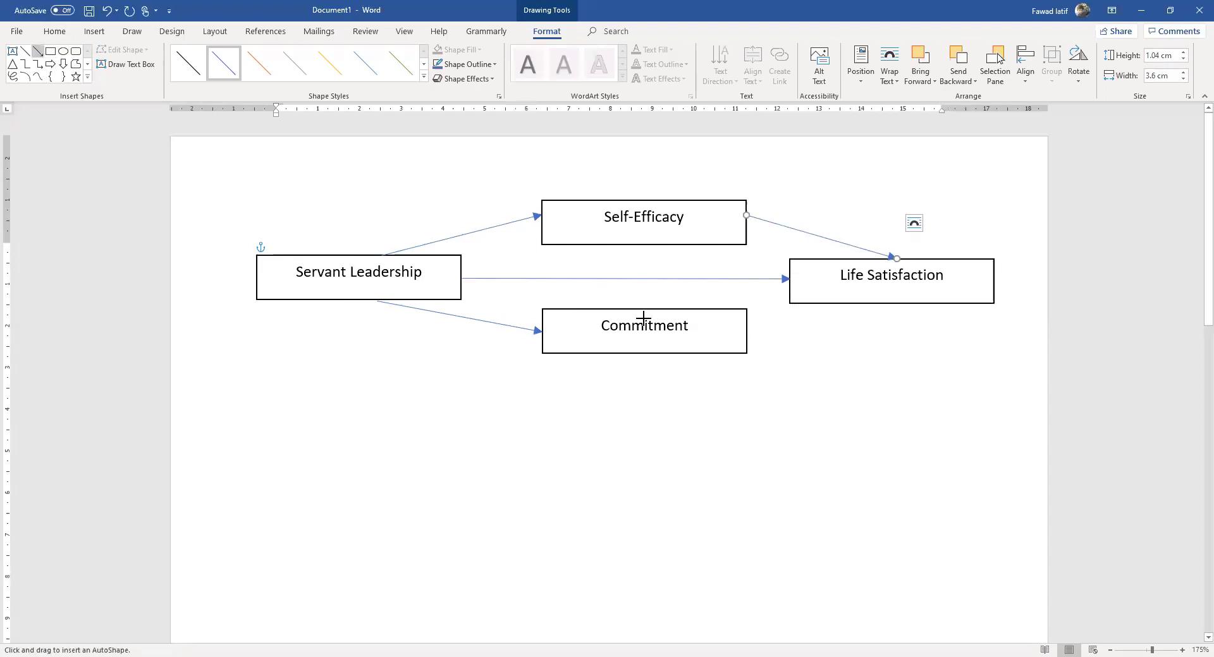
{"action": "left_click_drag", "start_coordinate": [747, 336], "coordinate": [890, 305]}
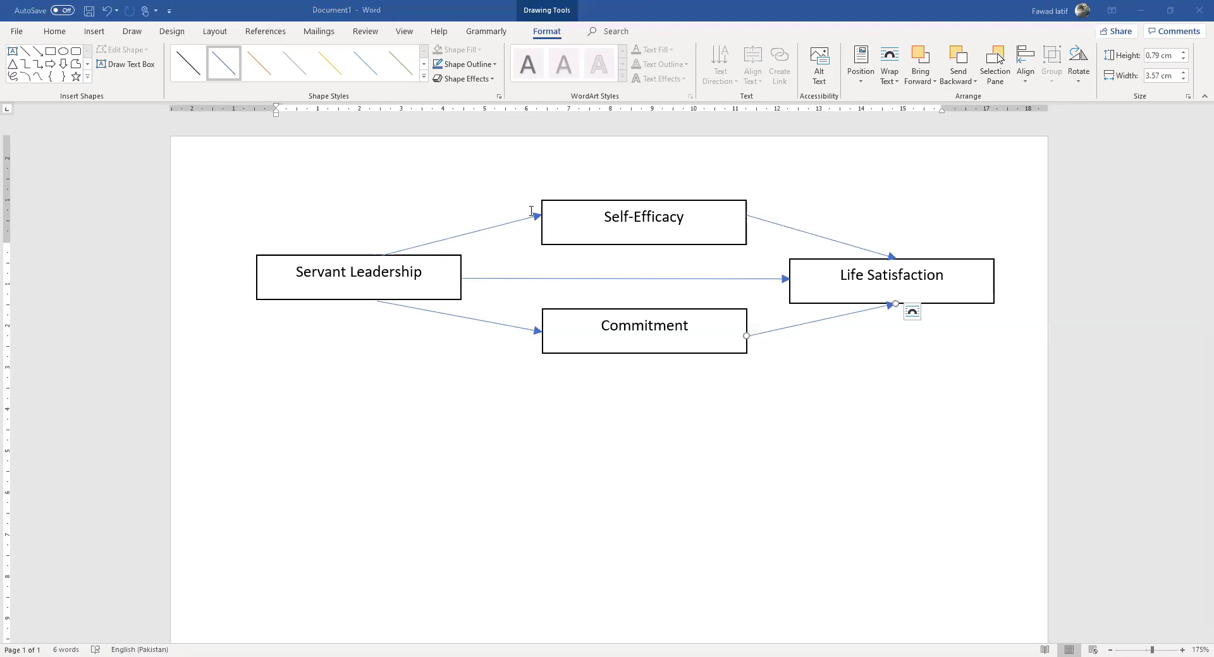
- Check the 2017 life satisfaction paper's closing limitations, then show the 2019 review's Table 11
{"action": "key", "text": "alt+Tab"}
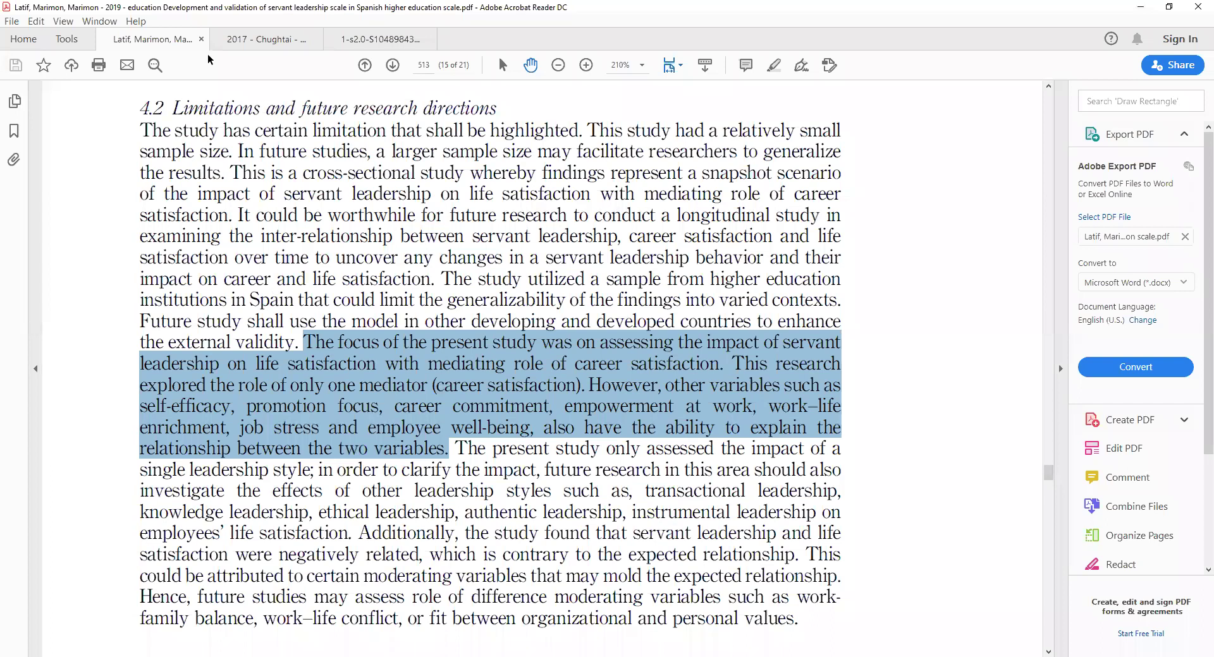
{"action": "left_click", "coordinate": [237, 39]}
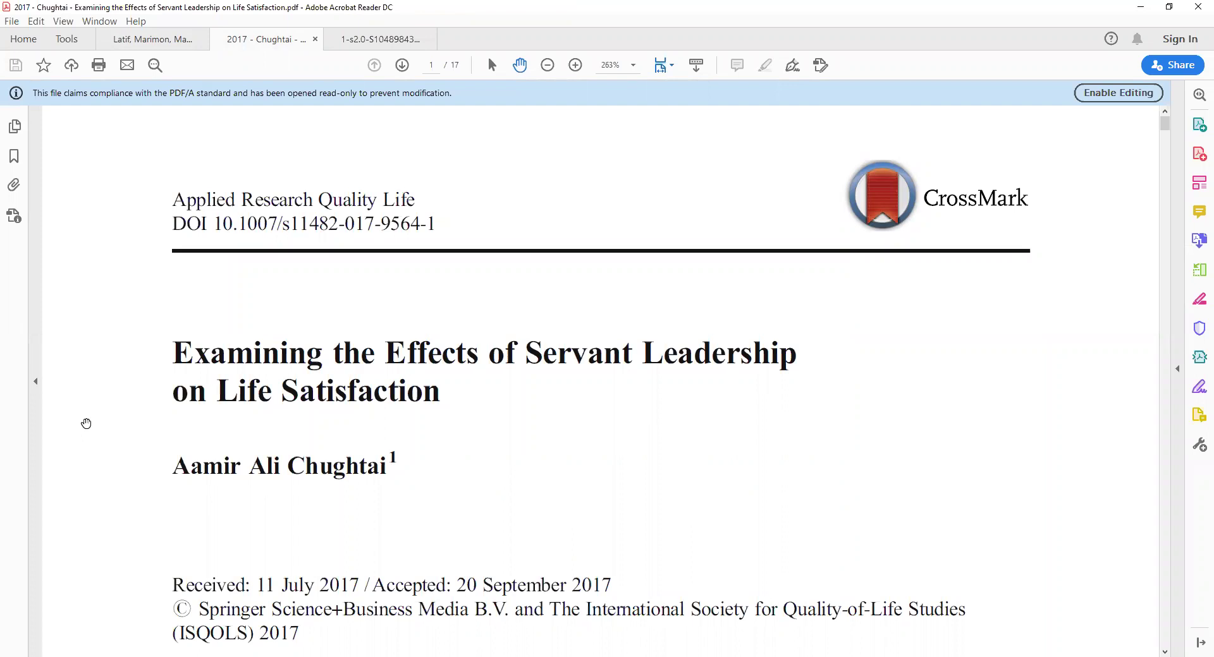
{"action": "key", "text": "End"}
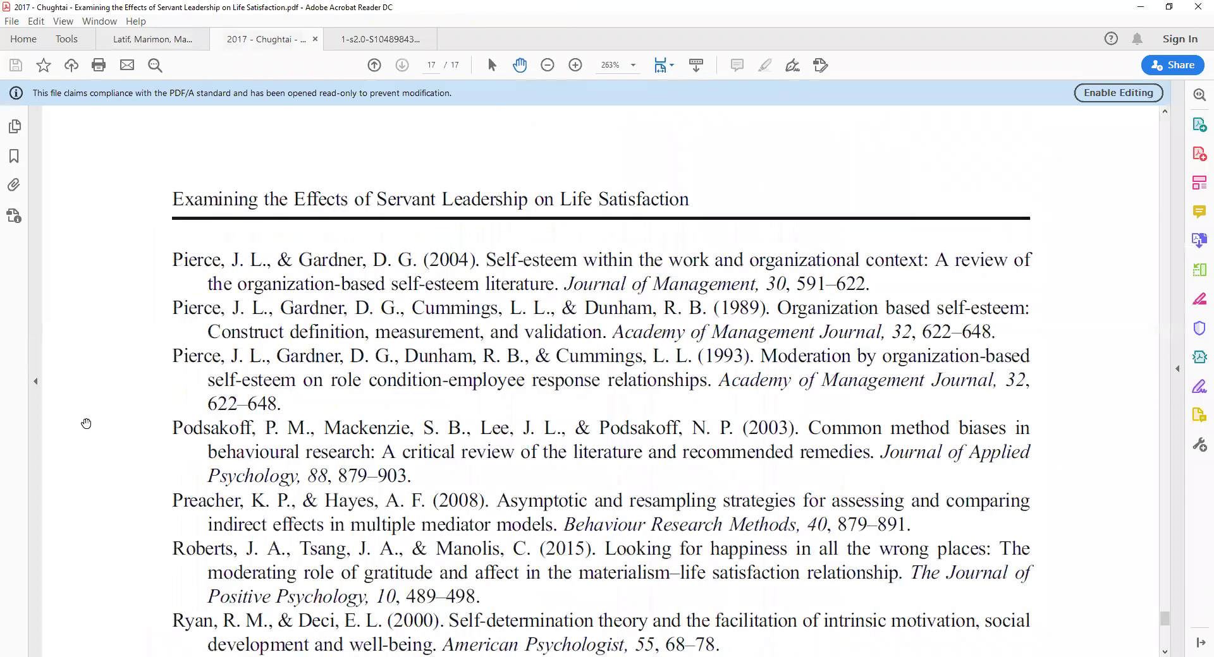
{"action": "scroll", "coordinate": [86, 423], "scroll_direction": "up", "scroll_amount": 20}
{"action": "scroll", "coordinate": [86, 424], "scroll_direction": "up", "scroll_amount": 15}
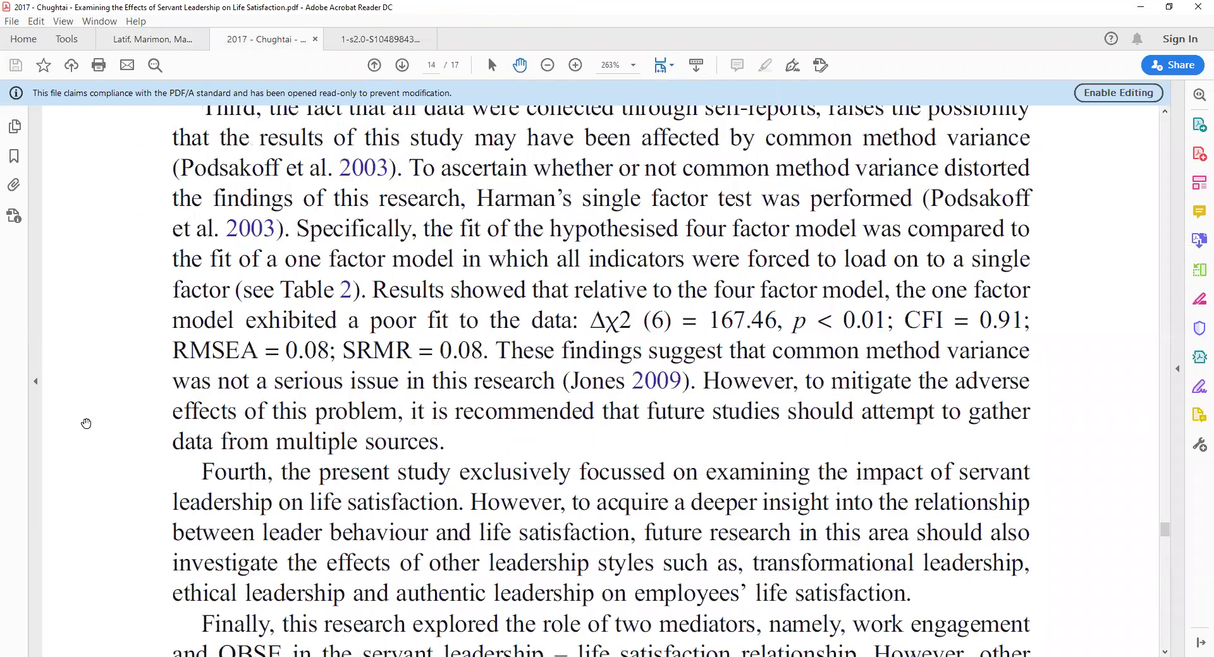
{"action": "scroll", "coordinate": [86, 423], "scroll_direction": "down", "scroll_amount": 10}
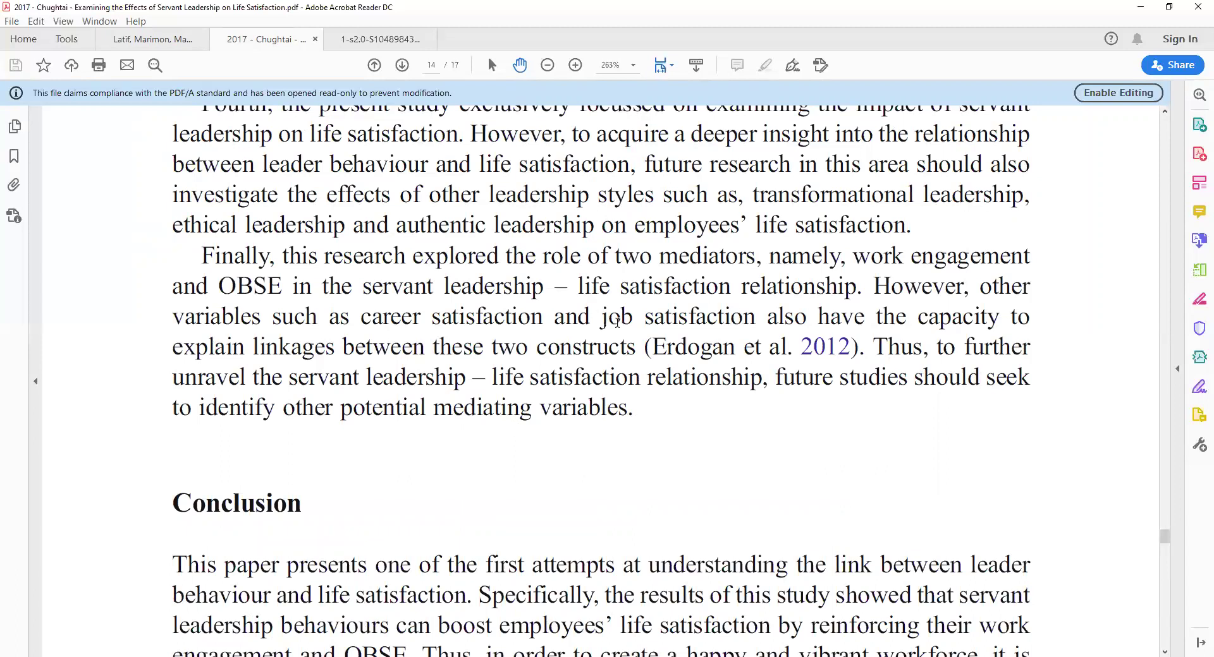
{"action": "left_click", "coordinate": [380, 41]}
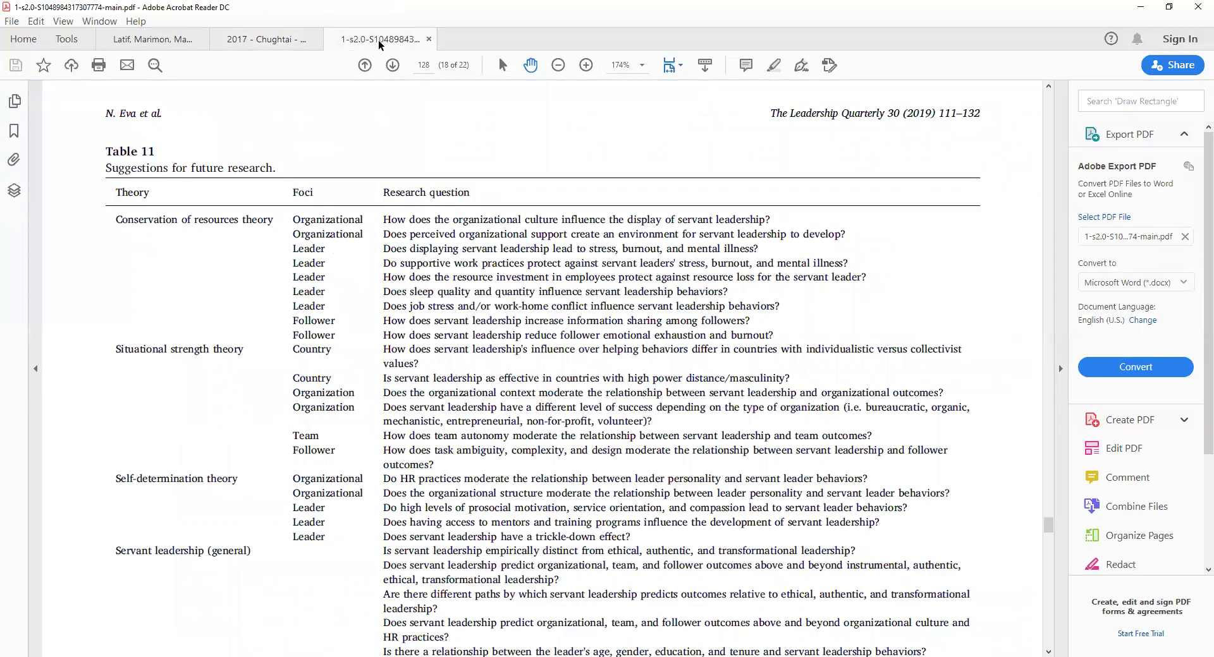
- Close the unneeded PDF, select Table 11's question on follower emotional exhaustion and burnout, and return to Word
{"action": "key", "text": "ctrl+w"}
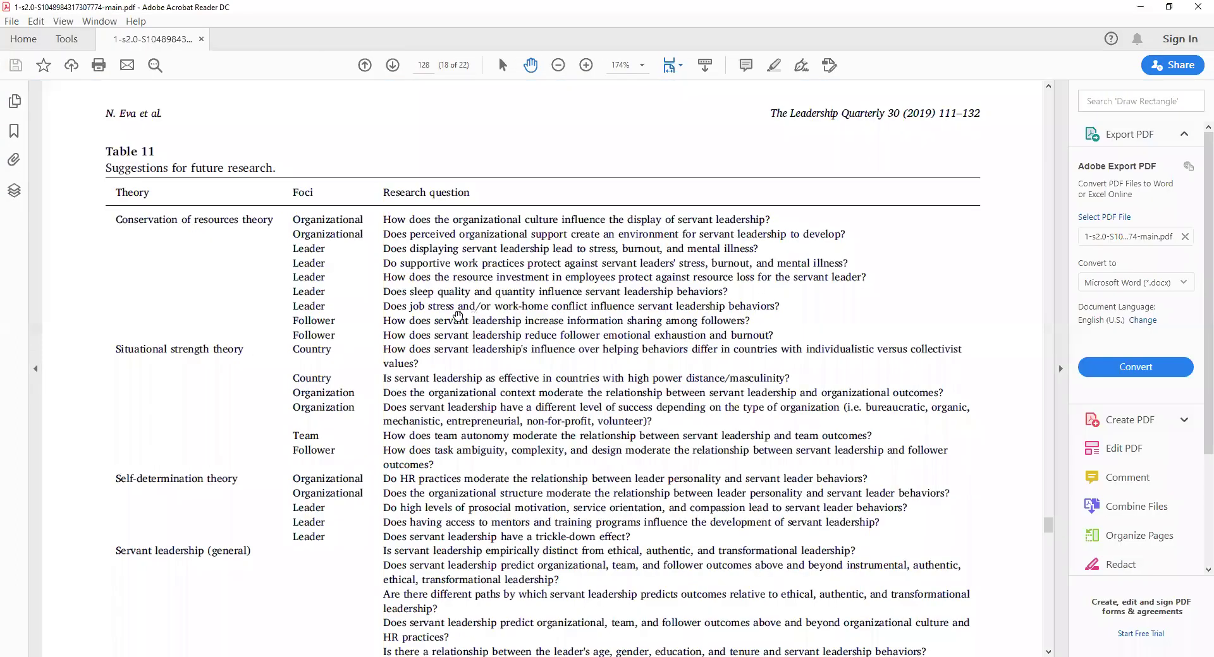
{"action": "scroll", "coordinate": [77, 309], "scroll_direction": "down", "scroll_amount": 1}
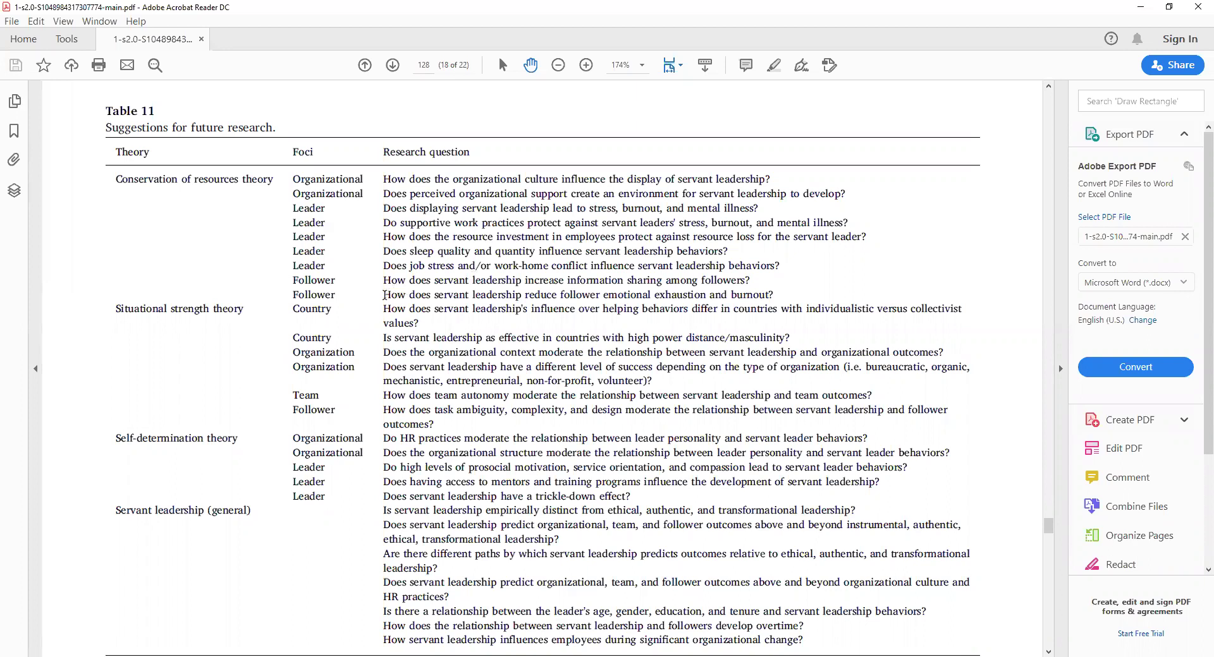
{"action": "left_click_drag", "start_coordinate": [407, 292], "coordinate": [754, 296]}
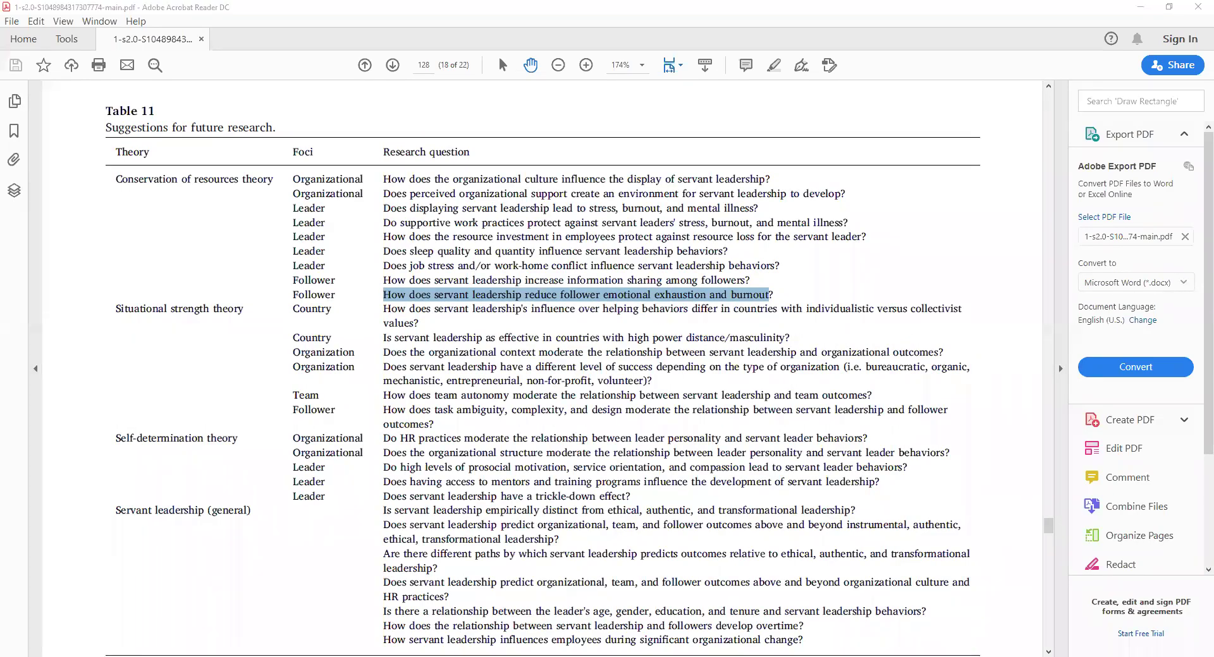
{"action": "key", "text": "alt+Tab"}
- Replace 'Commitment' in the lower mediator box with 'Burnout'
{"action": "left_click", "coordinate": [614, 335]}
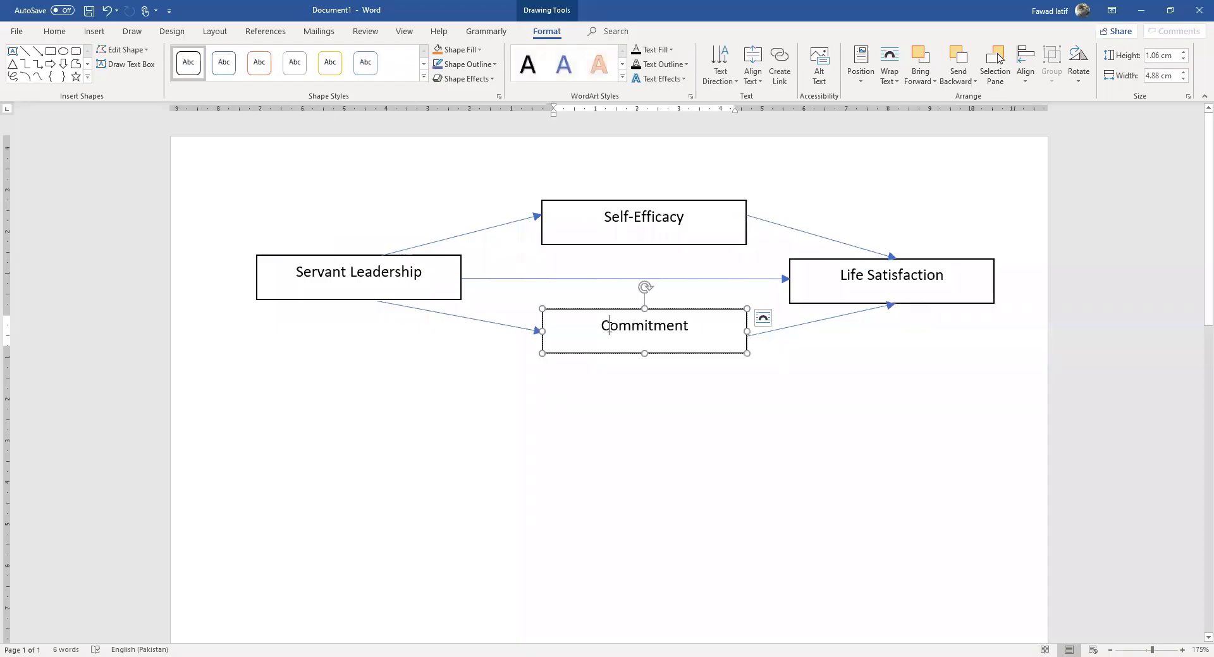
{"action": "double_click", "coordinate": [610, 332]}
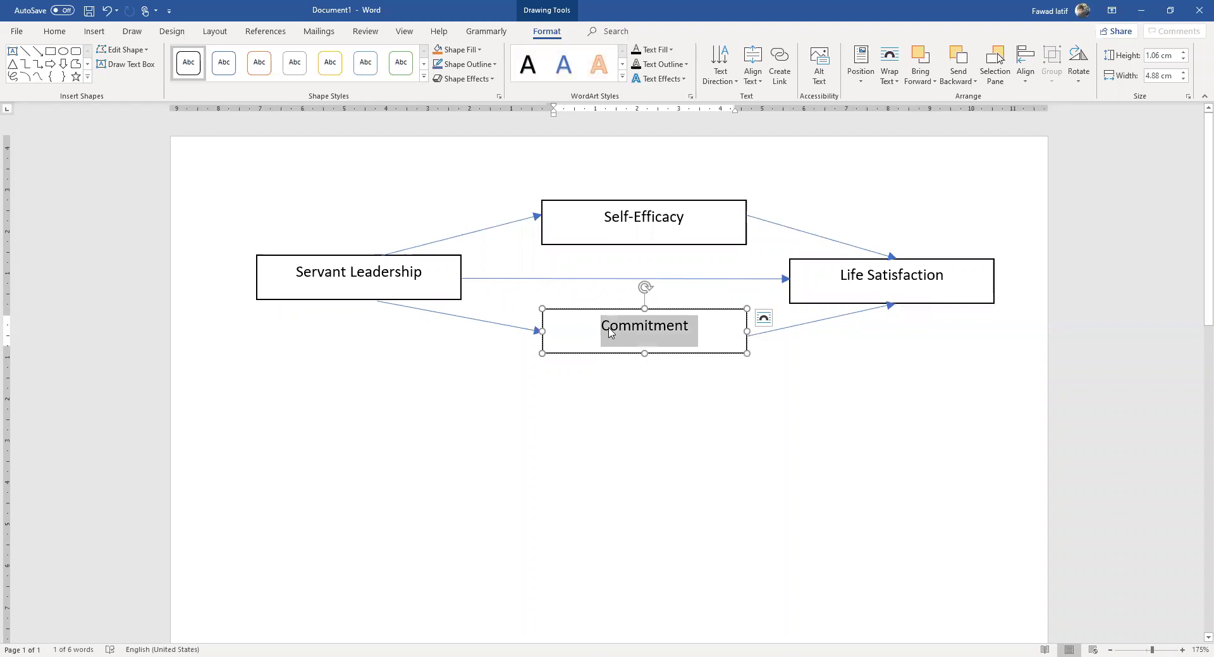
{"action": "type", "text": "Bur"}
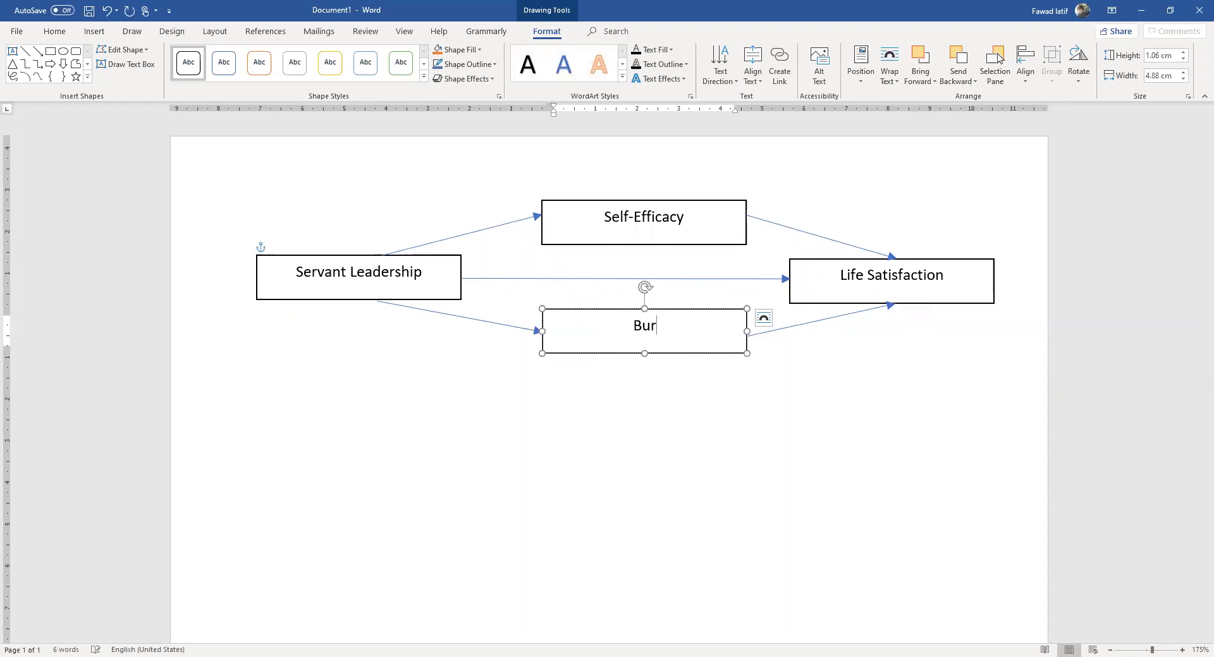
{"action": "type", "text": "nout"}
{"action": "left_click", "coordinate": [304, 305]}
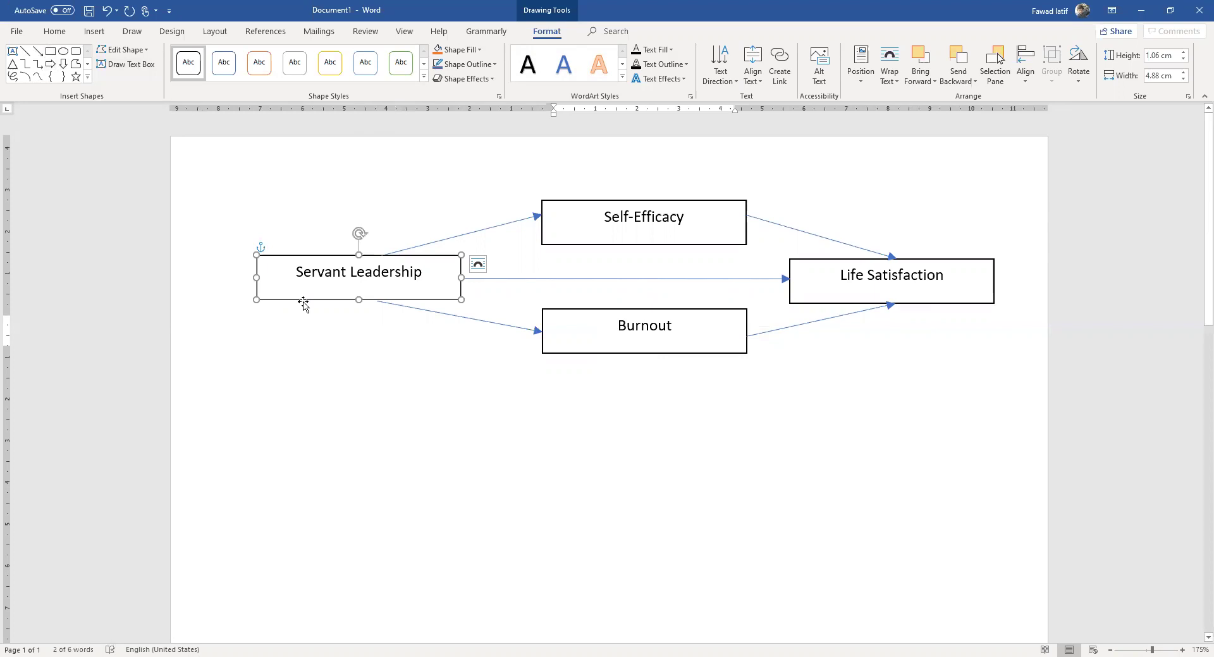
- Paste a copy of the Servant Leadership box above it and relabel it 'Task COnflict'
{"action": "left_click", "coordinate": [423, 185]}
{"action": "key", "text": "ctrl+v"}
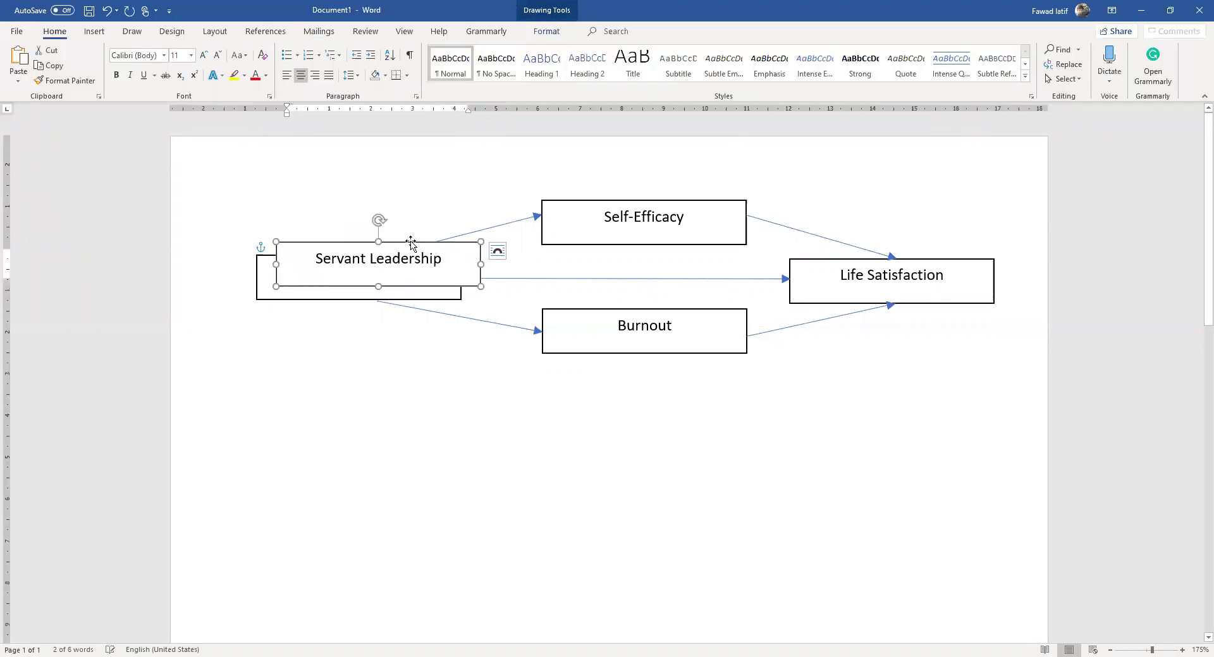
{"action": "mouse_move", "coordinate": [412, 238]}
{"action": "left_mouse_down"}
{"action": "mouse_move", "coordinate": [412, 179]}
{"action": "mouse_move", "coordinate": [439, 146]}
{"action": "left_mouse_up"}
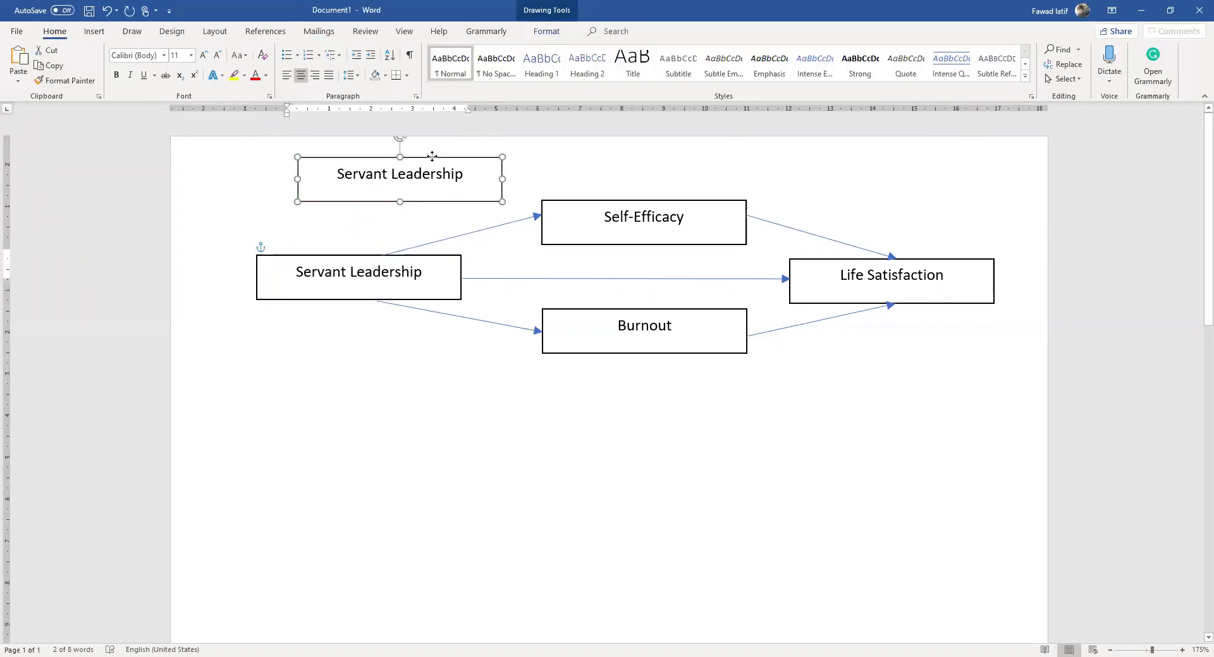
{"action": "left_click", "coordinate": [396, 179]}
{"action": "key", "text": "ctrl+a"}
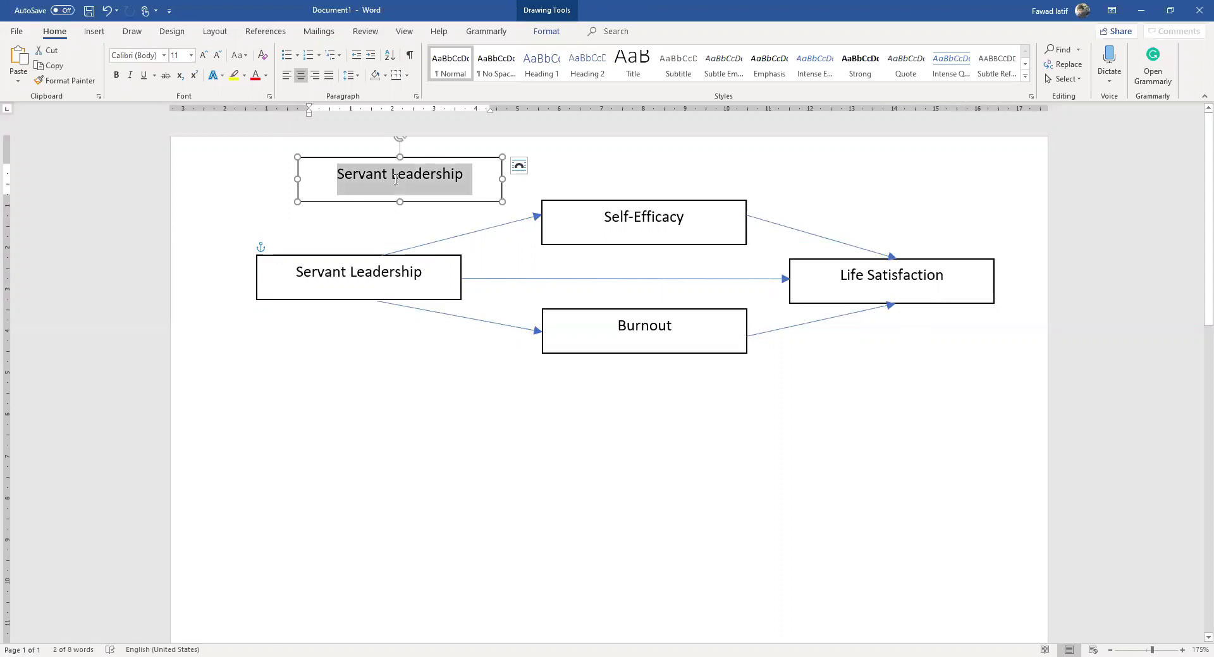
{"action": "type", "text": "Task COnflict"}
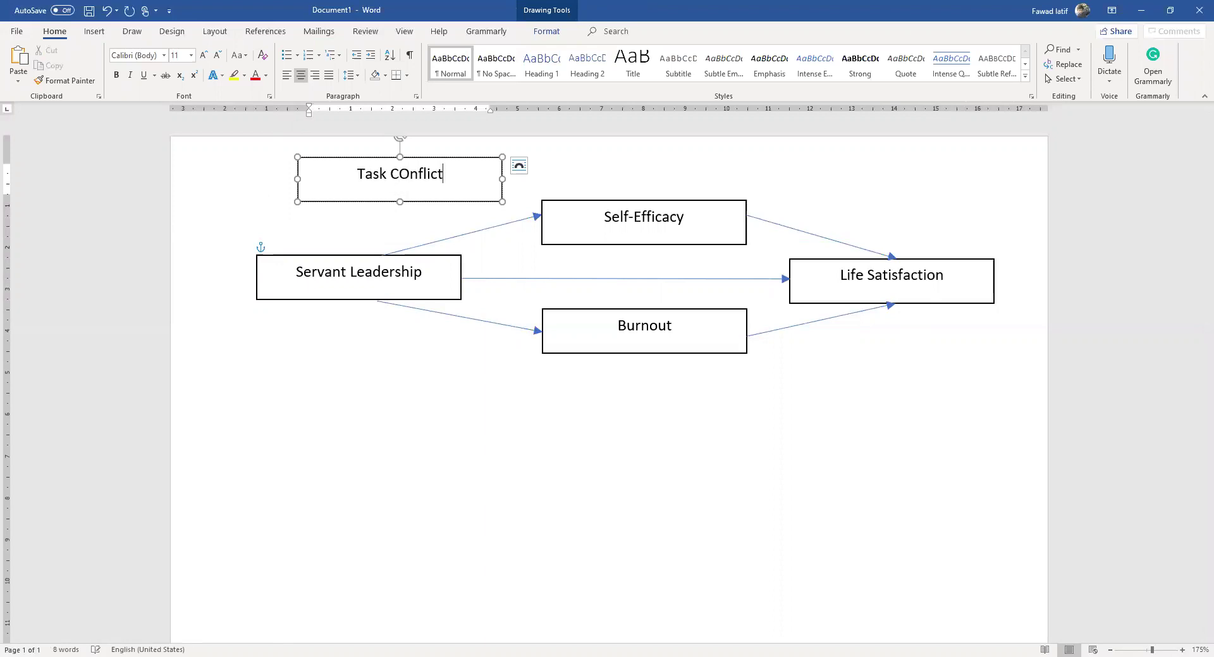